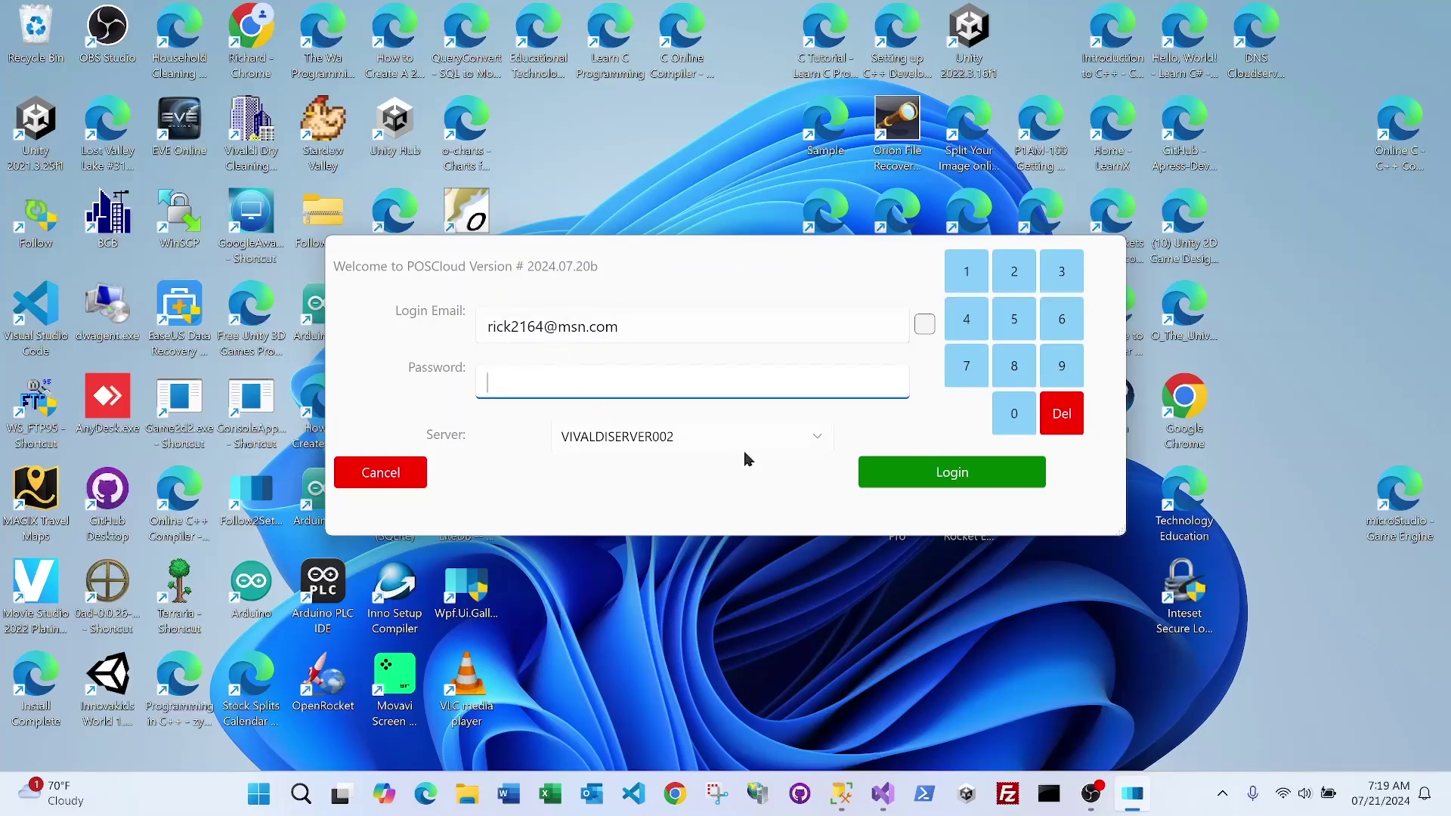
Log in to POSCloud with the account email and password.
left_click_drag(623, 326, 463, 325)
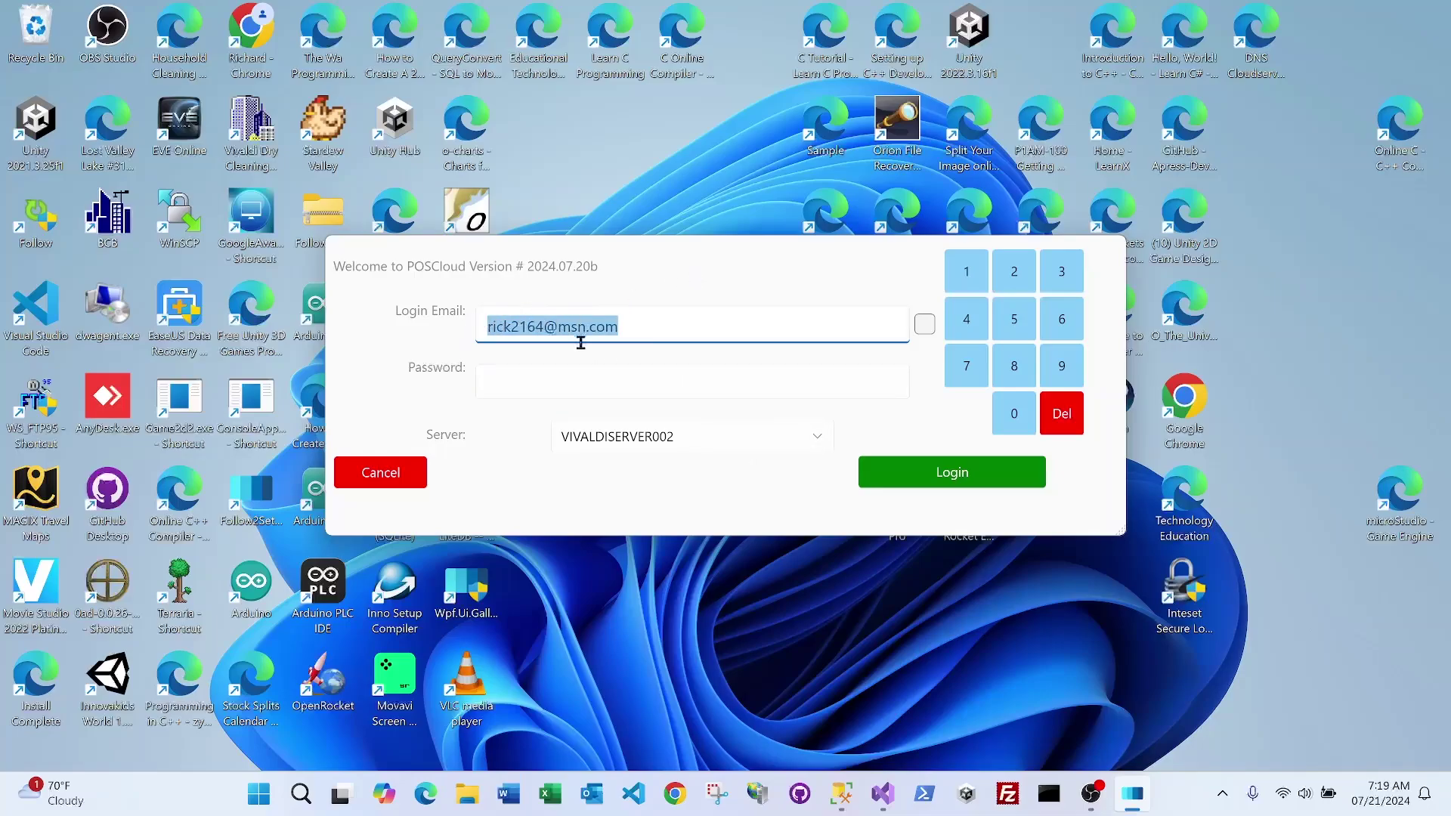
left_click(577, 381)
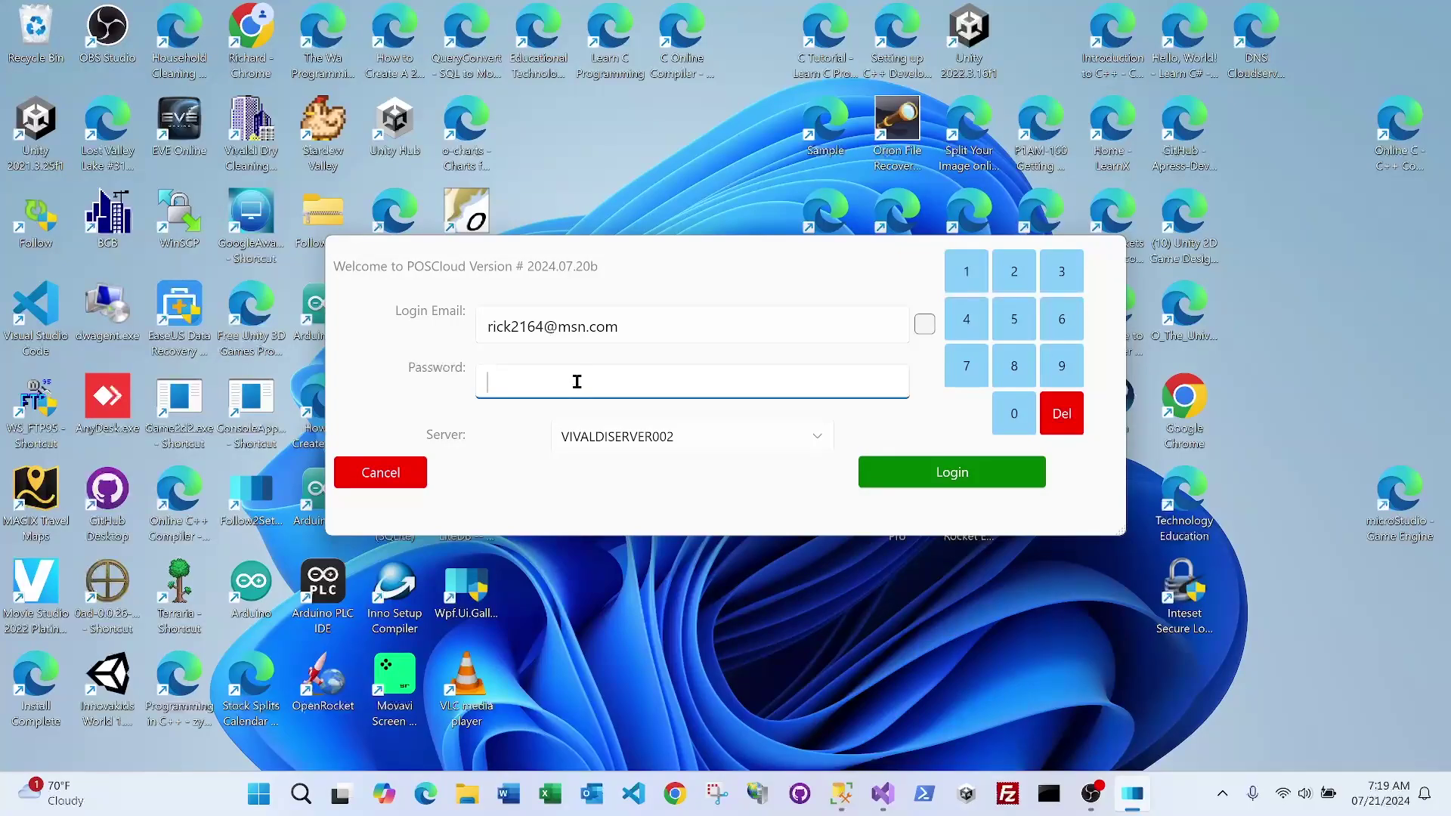
type("****")
left_click(950, 474)
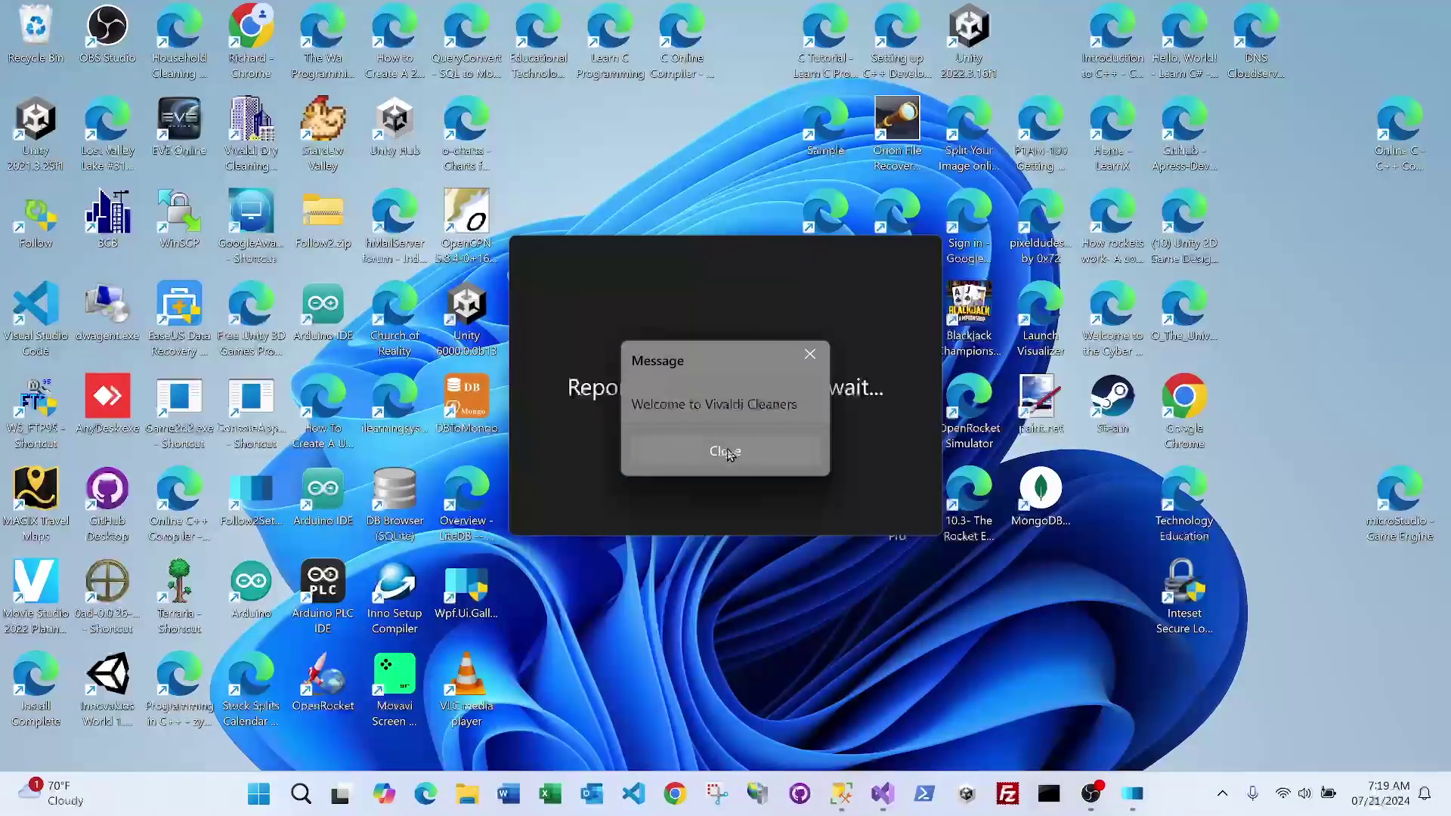
left_click(727, 452)
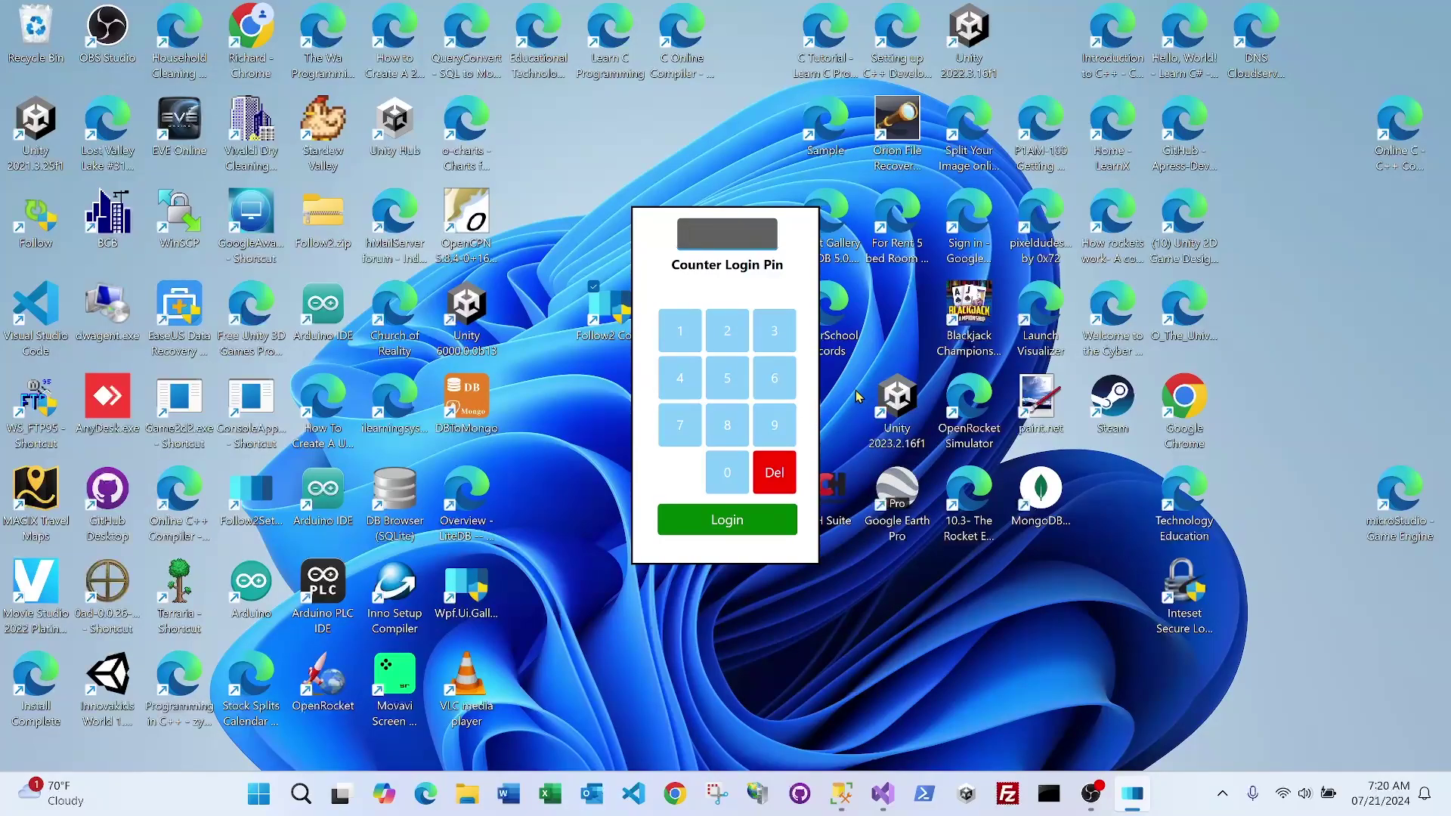
type("4****")
left_click(741, 513)
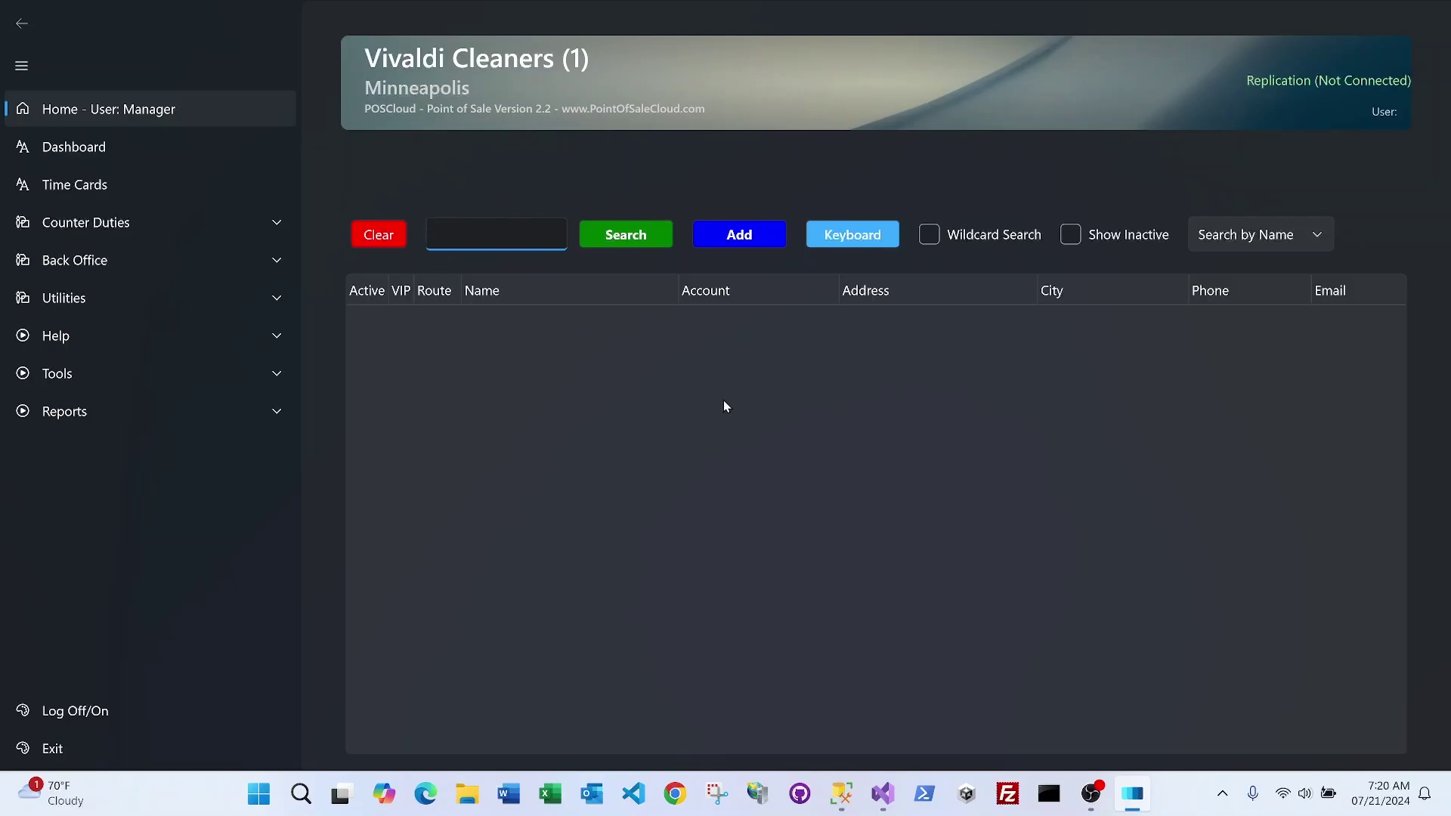
Search customers for 'Test' and select TEST CUSTOMER from the results.
key("Caps_Lock")
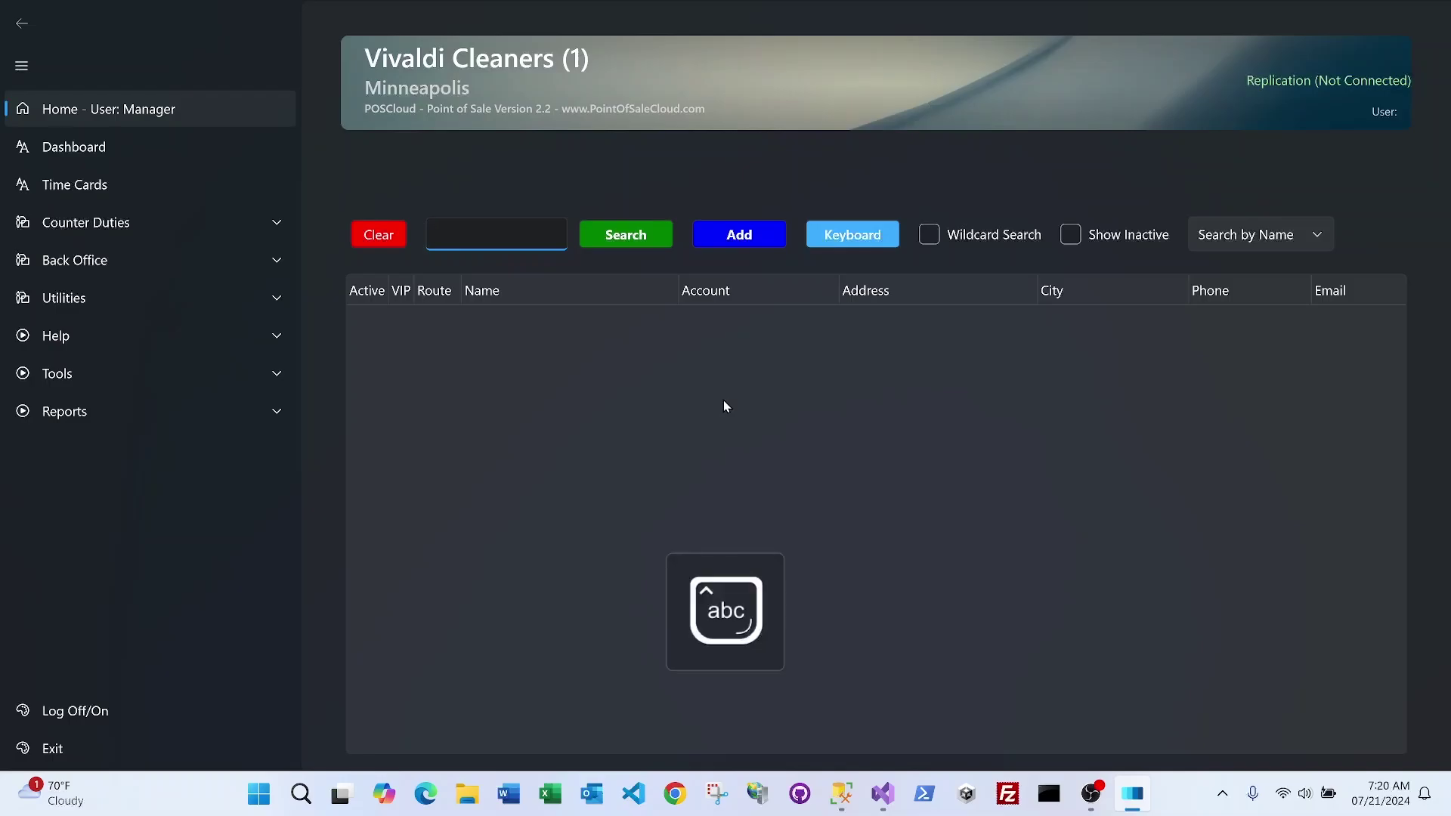
type("est")
key("Return")
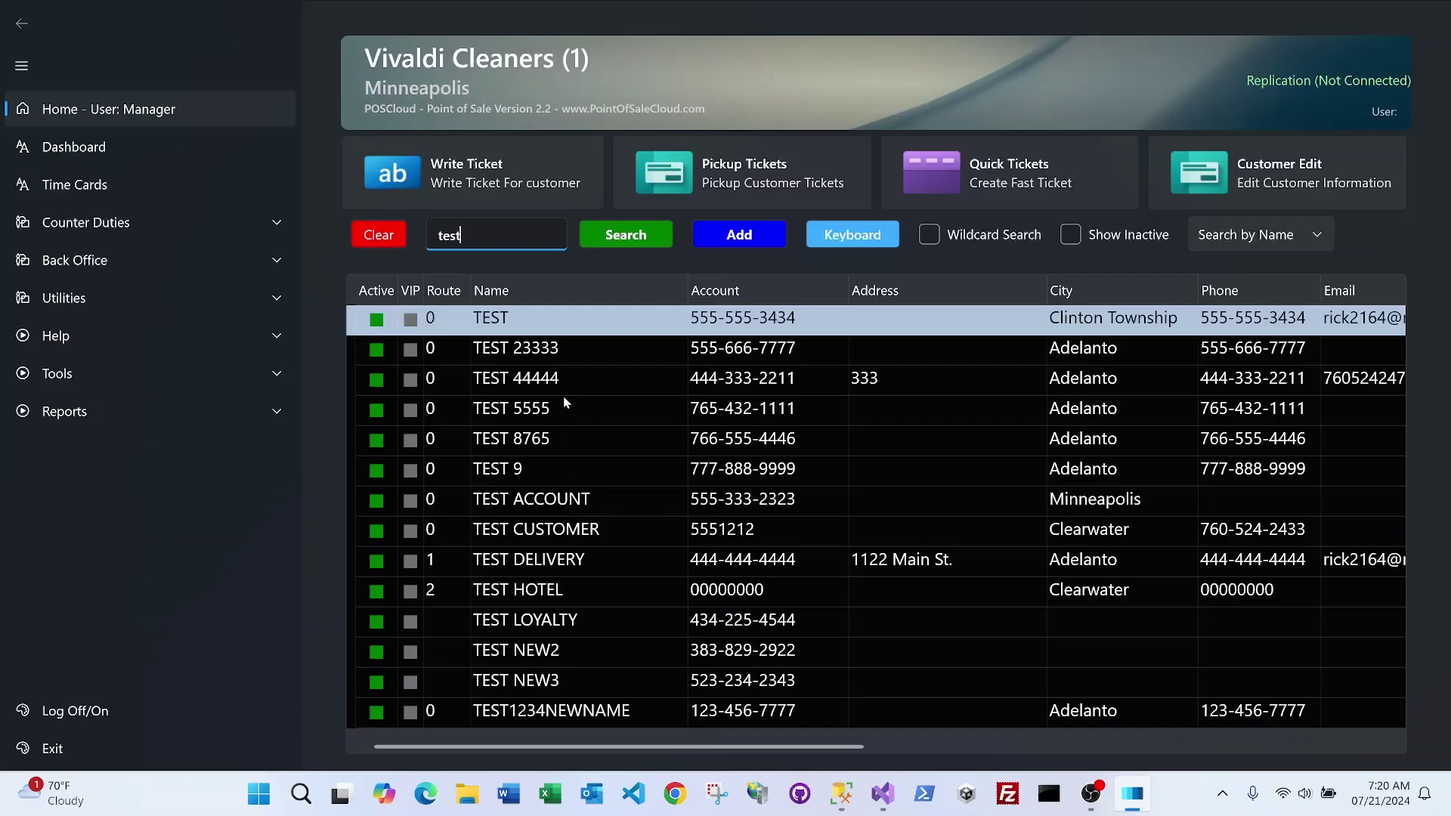
left_click(531, 529)
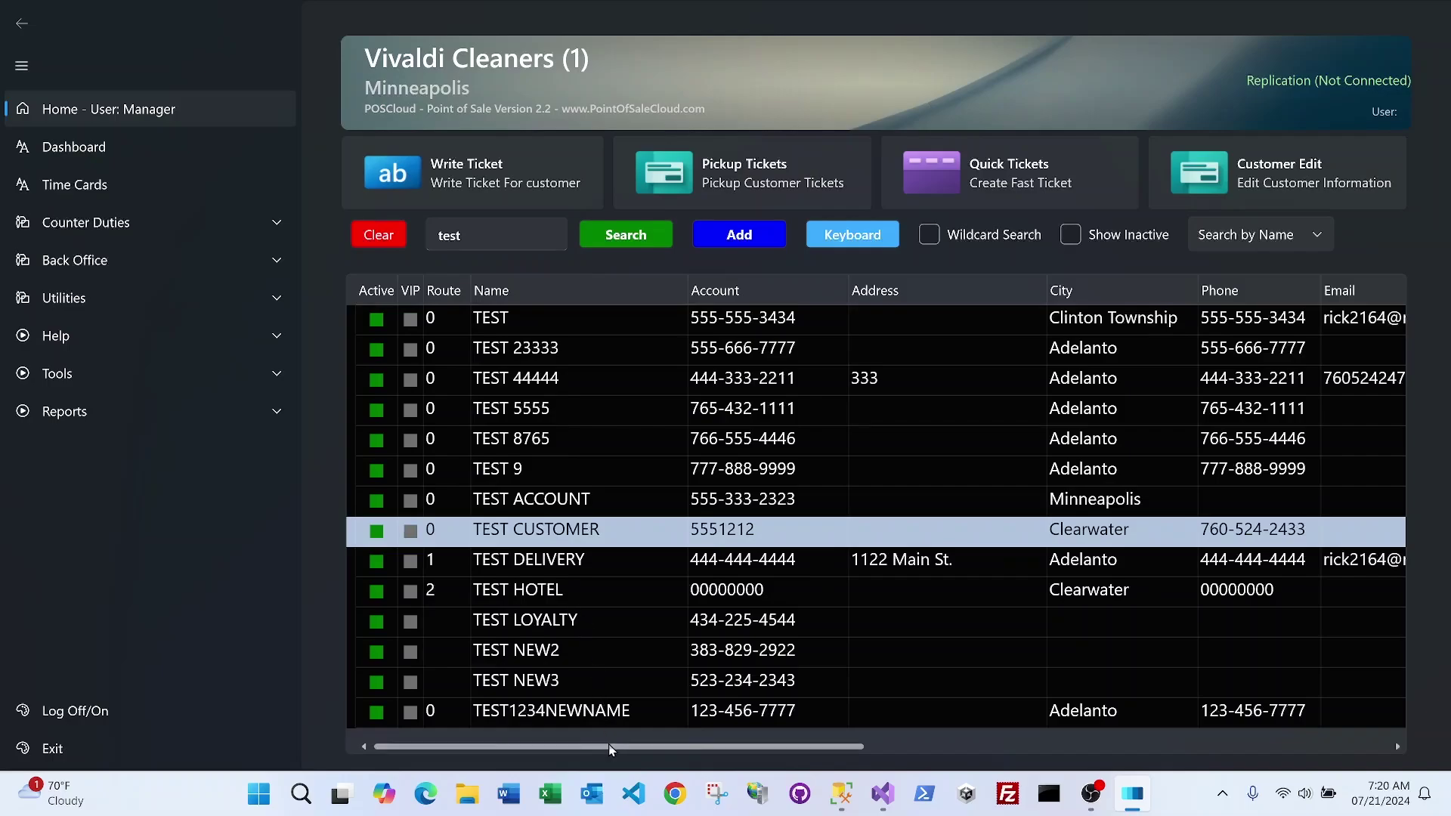
Scroll the results grid sideways to review TEST CUSTOMER's account history columns.
left_click_drag(609, 748, 572, 748)
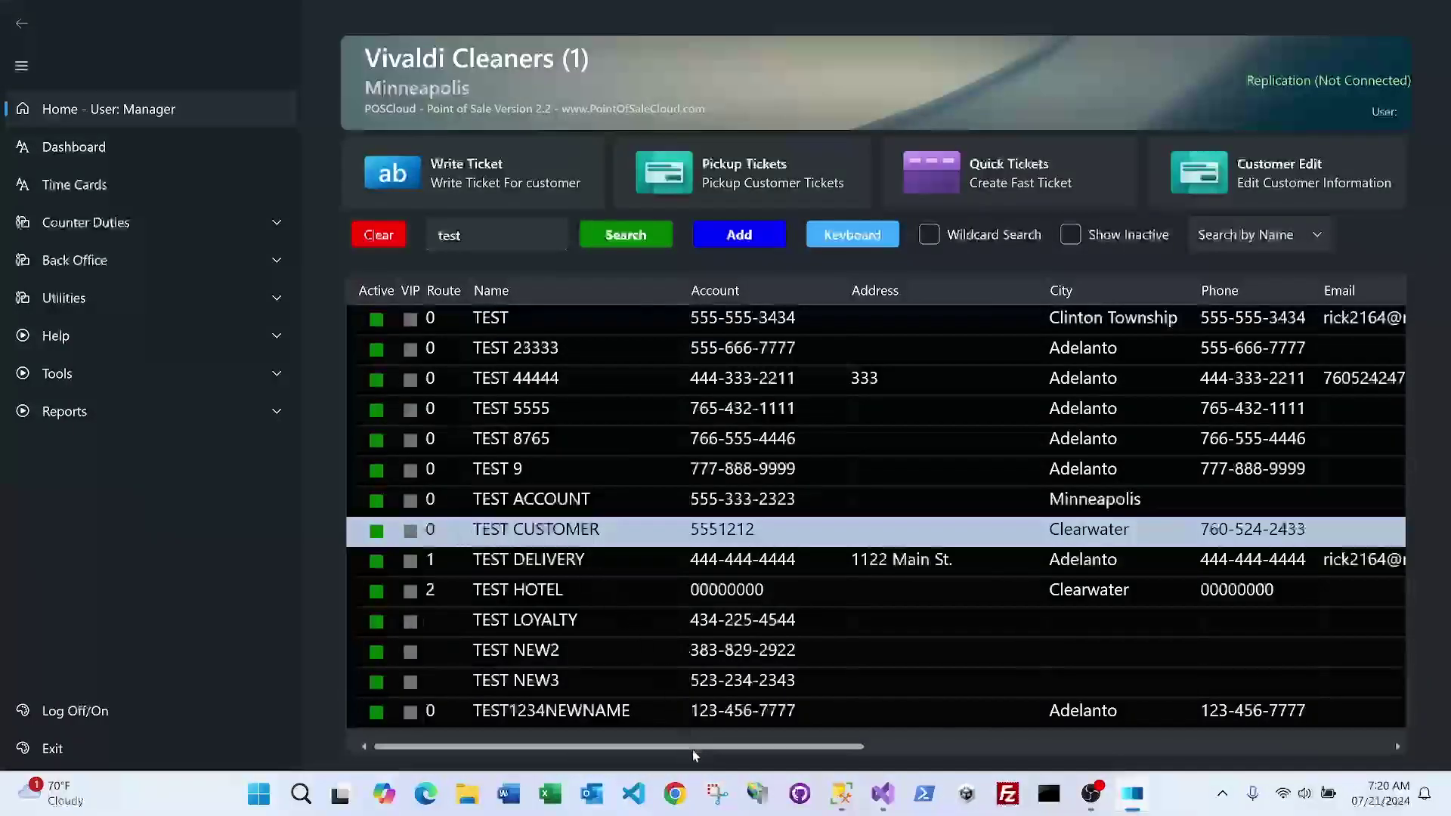
left_click_drag(779, 746, 1252, 755)
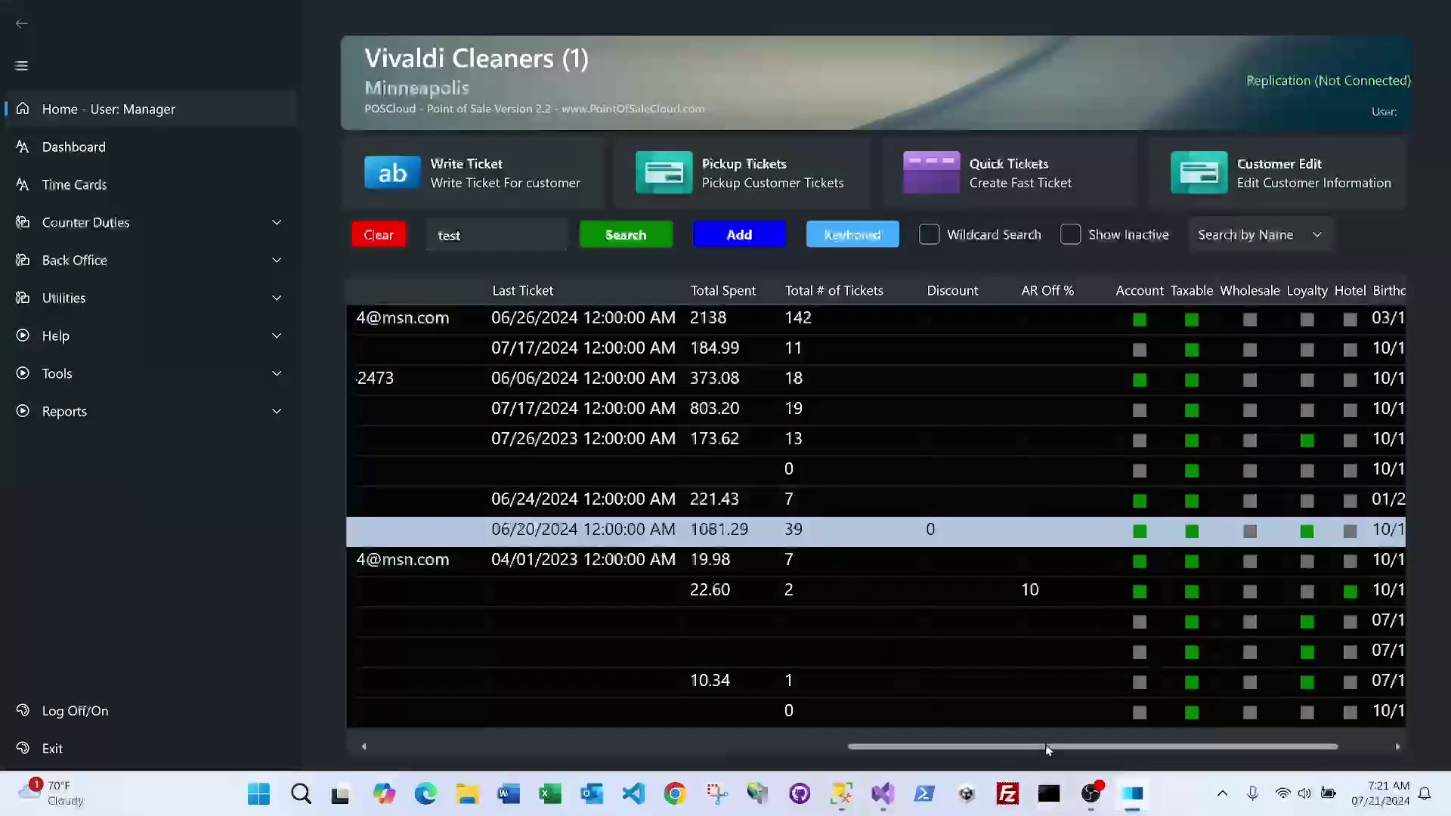
left_click_drag(1047, 748, 1106, 745)
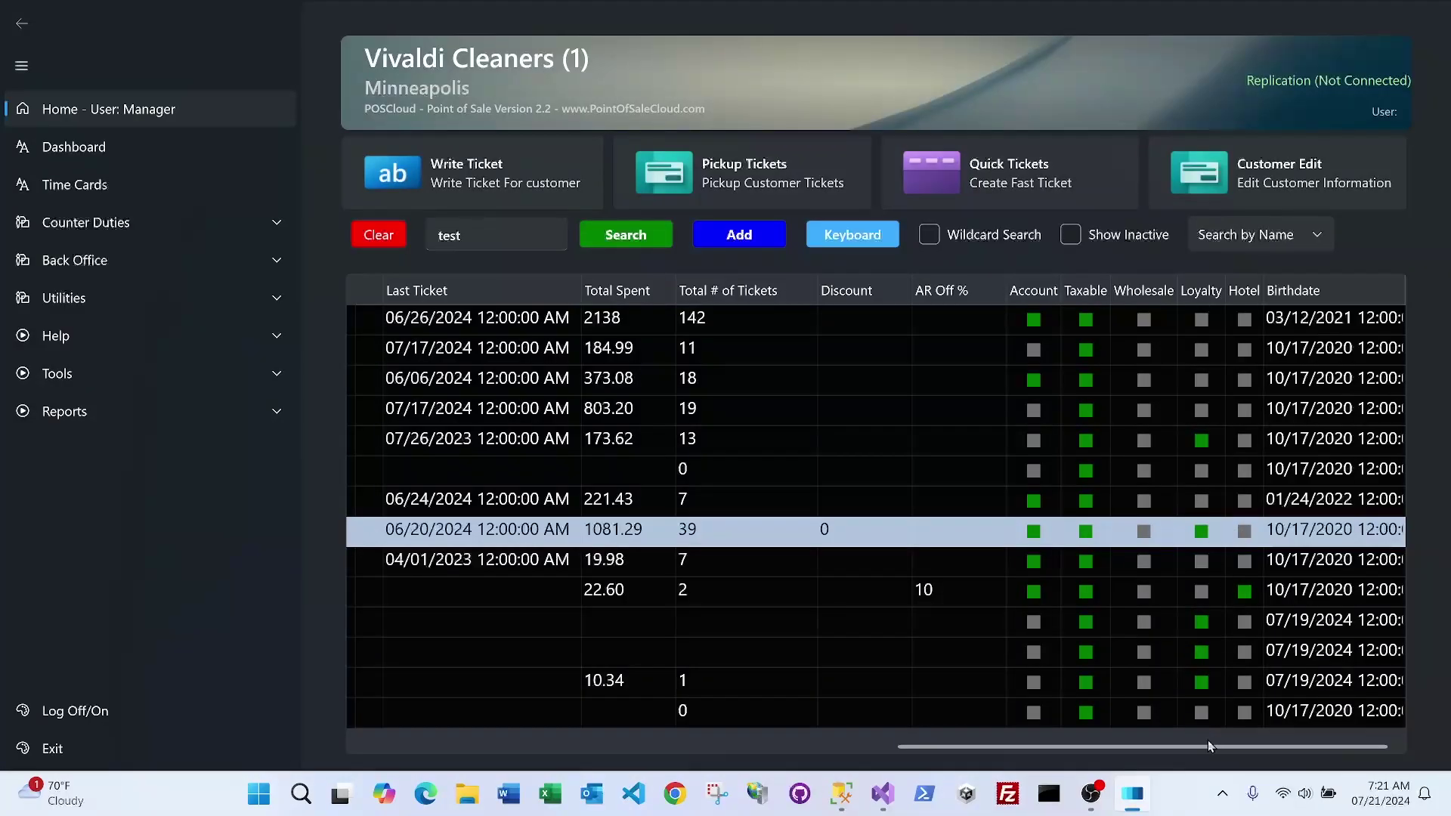
left_click_drag(1203, 747, 597, 751)
Reselect TEST CUSTOMER and bring up the on-screen letter and number keyboard.
left_click(590, 499)
left_click(597, 538)
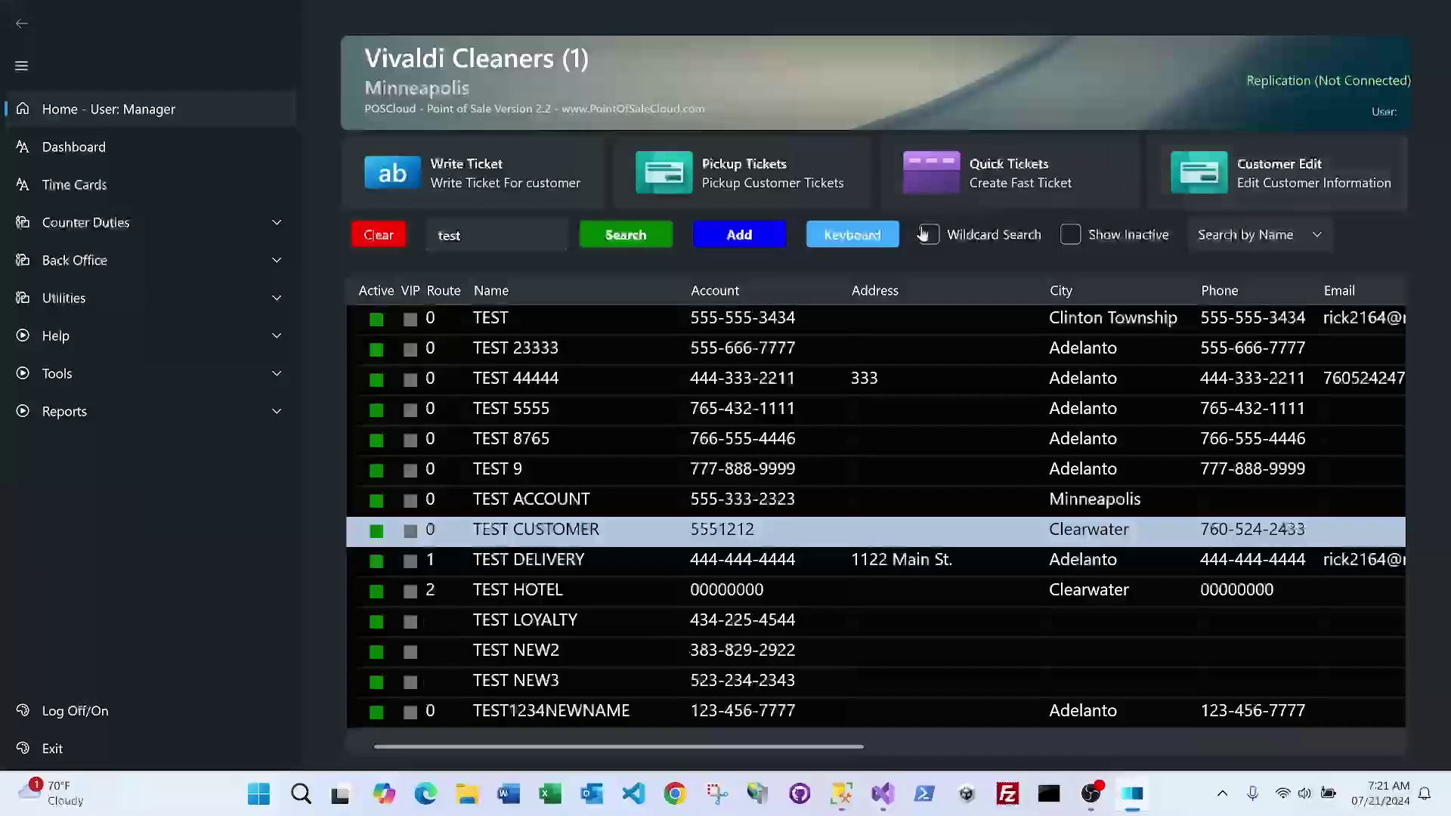
left_click(852, 235)
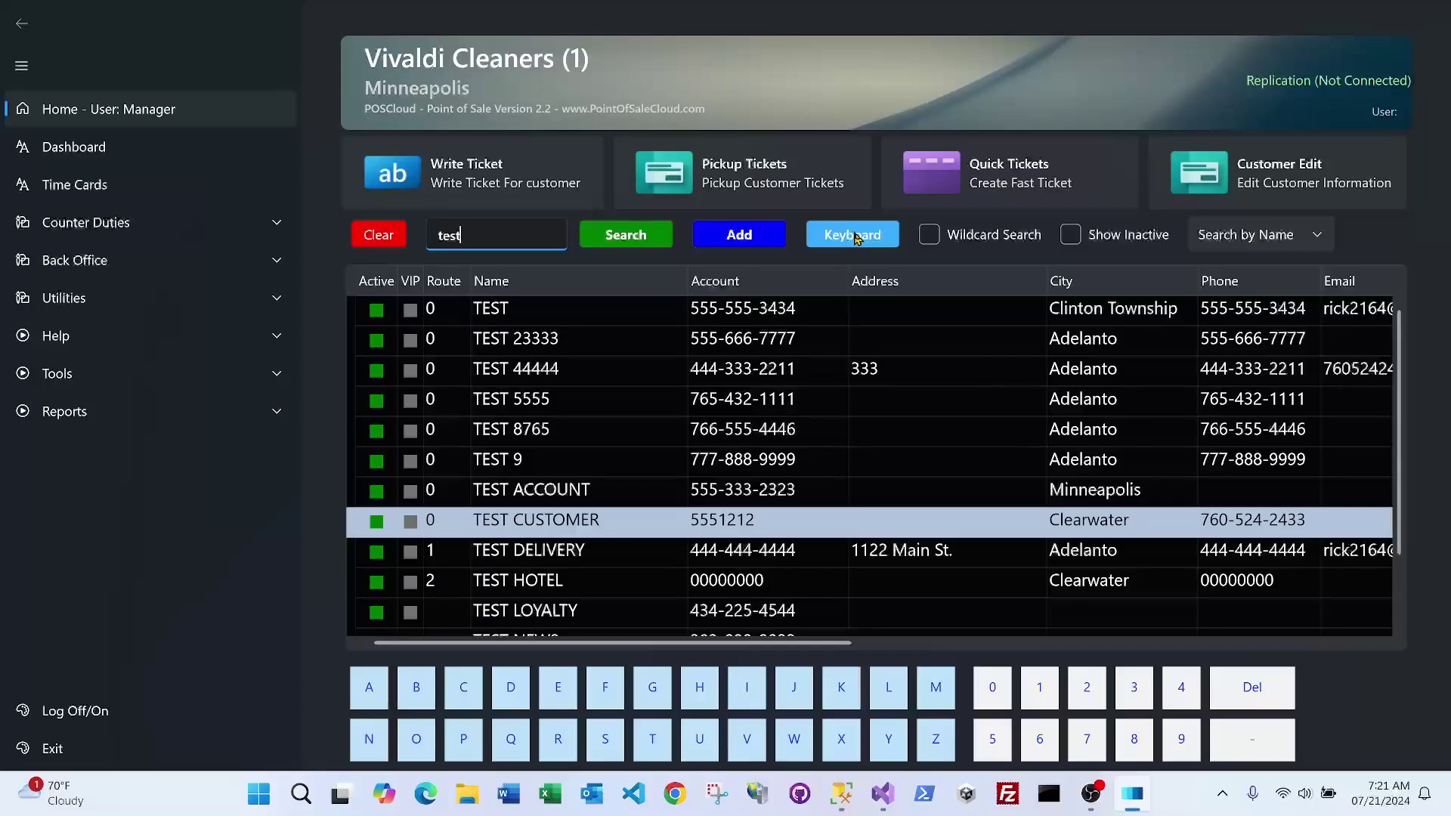
Hide the on-screen keyboard to show the 'test' customer results again.
left_click(856, 239)
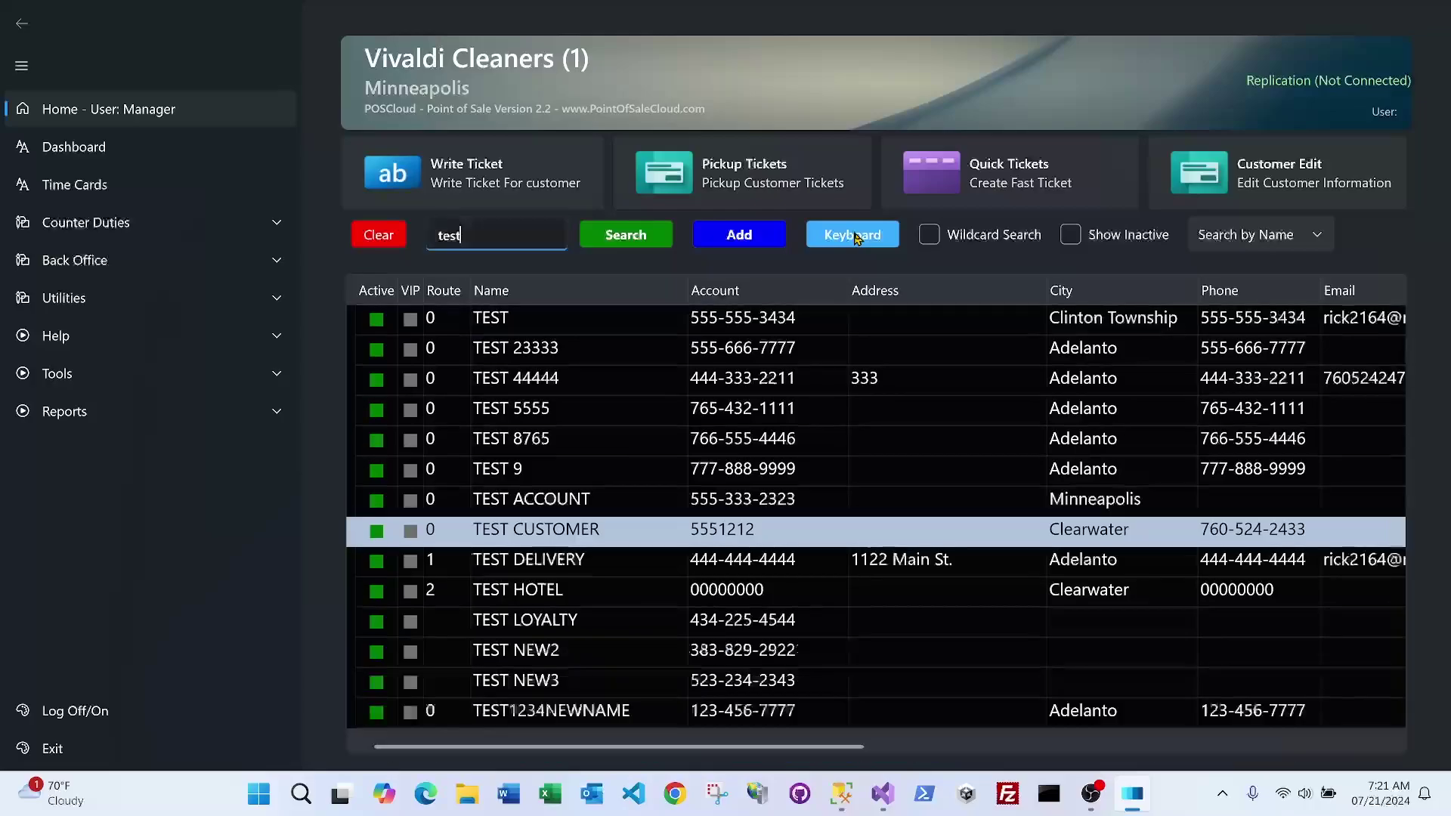
left_click(856, 239)
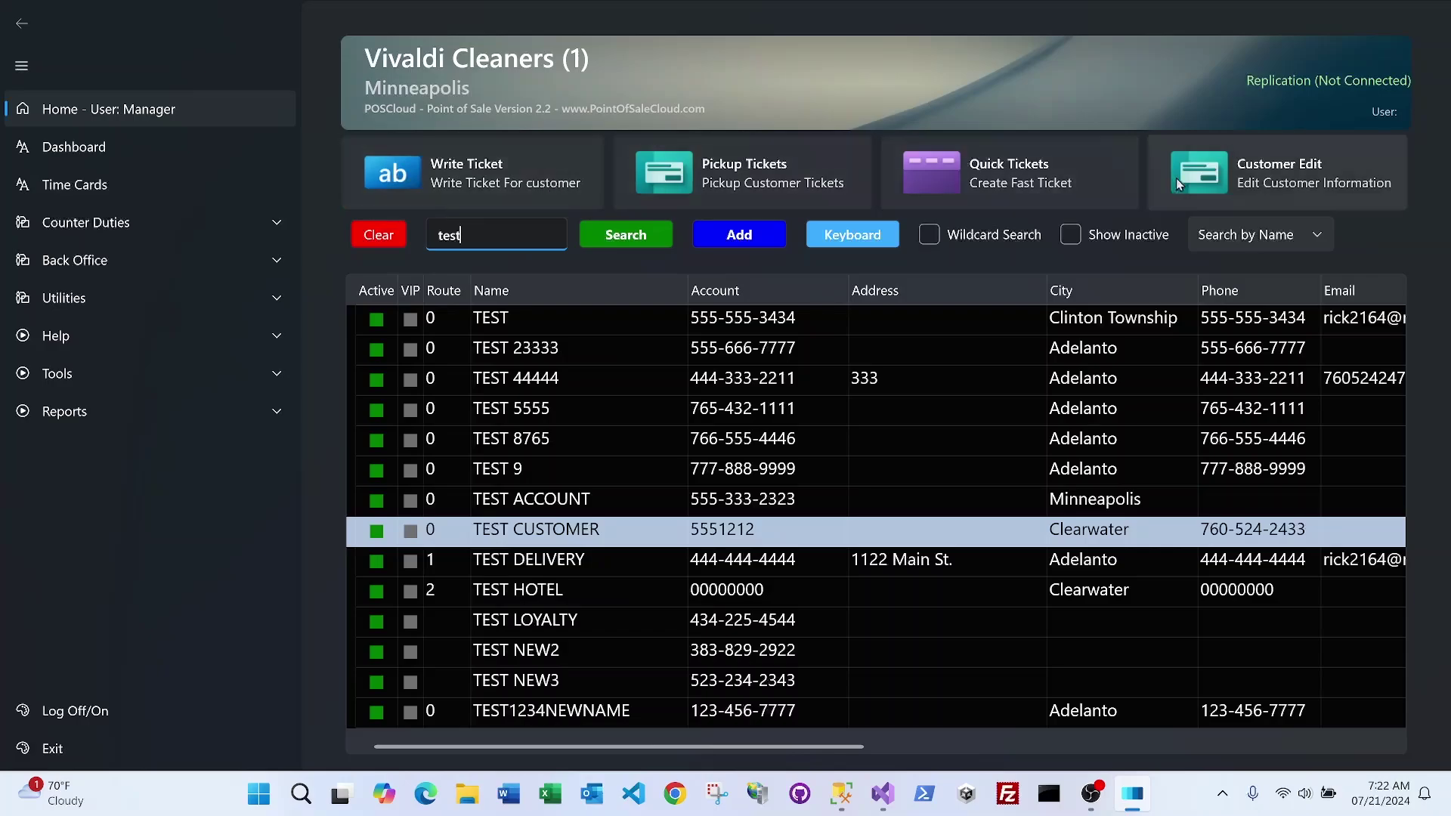
Write ticket #200176 for TEST CUSTOMER with 2 dry-cleaned scarves at $20.00.
left_click(508, 187)
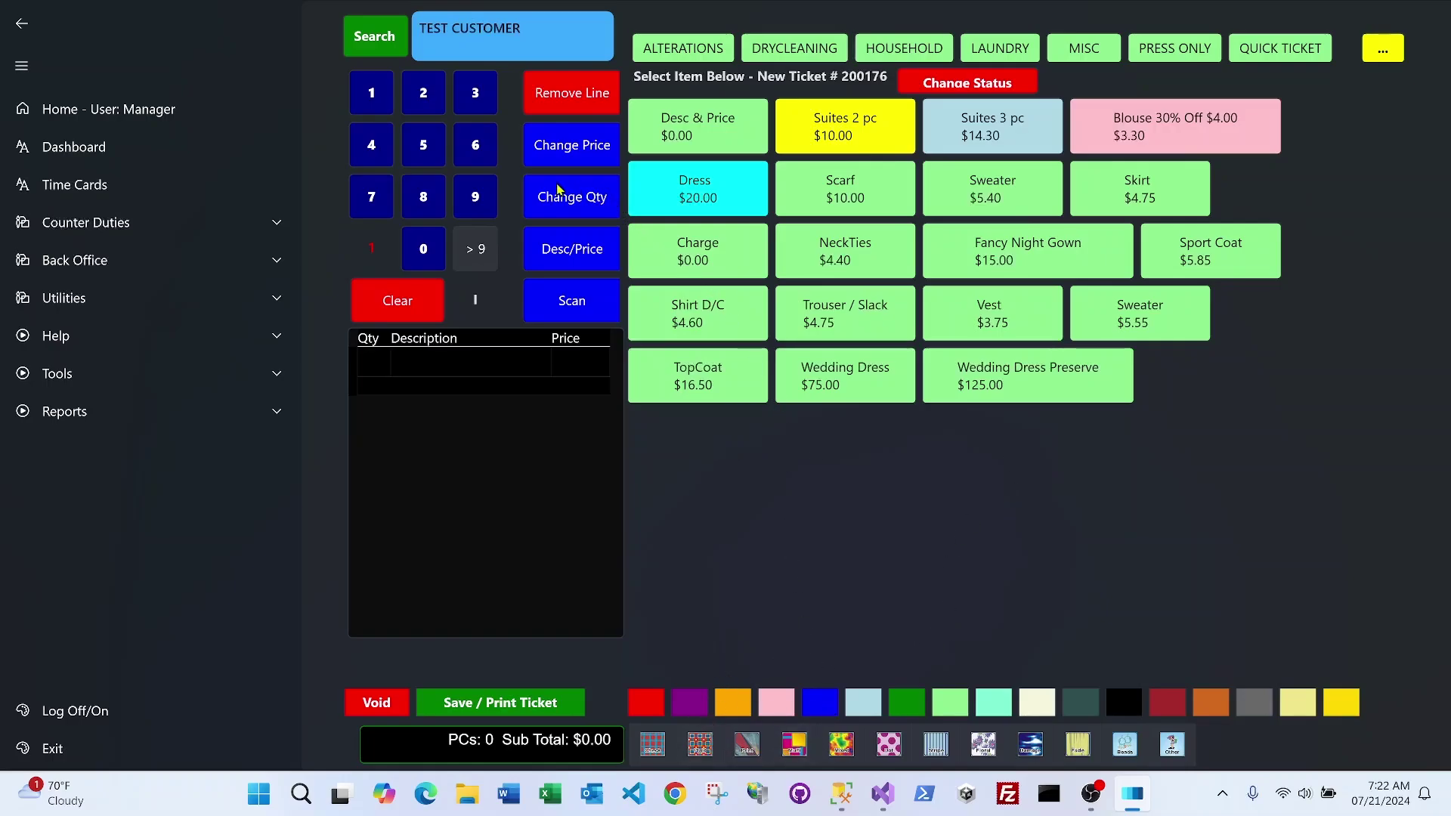
left_click(424, 93)
left_click(848, 181)
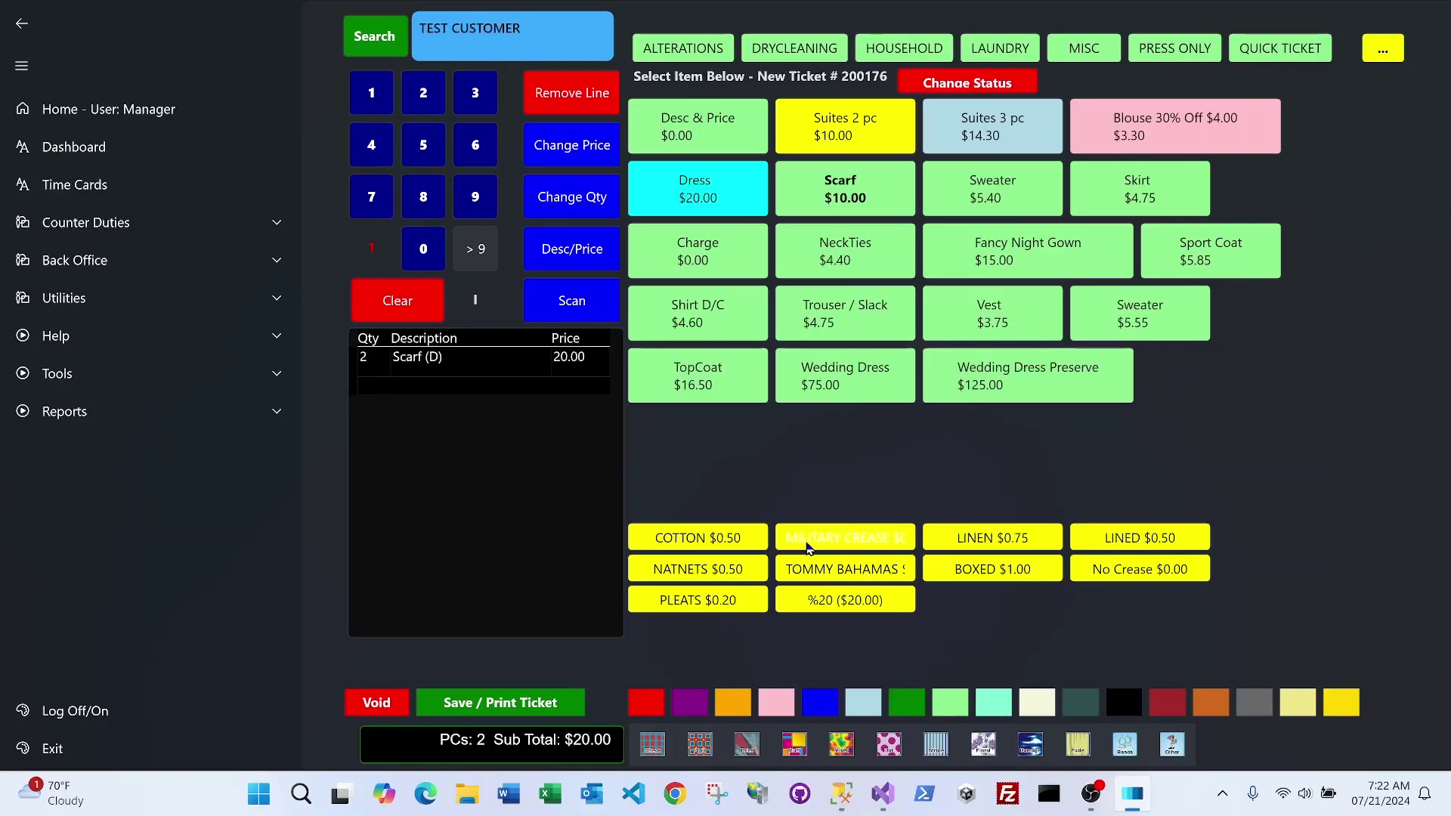
Add cotton to the scarves, then two sweaters with linen and pleats on the second.
left_click(712, 543)
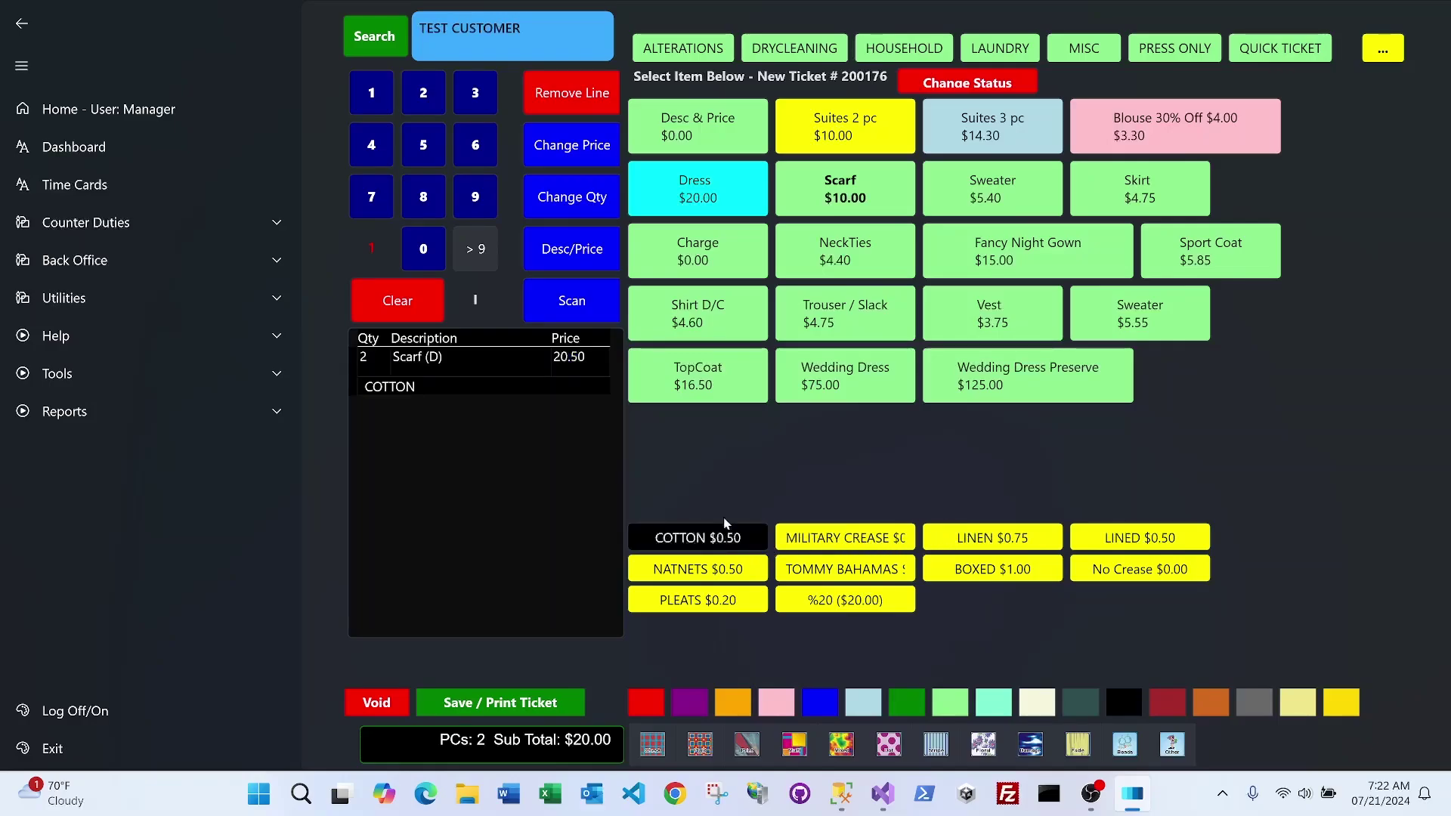
left_click(1029, 197)
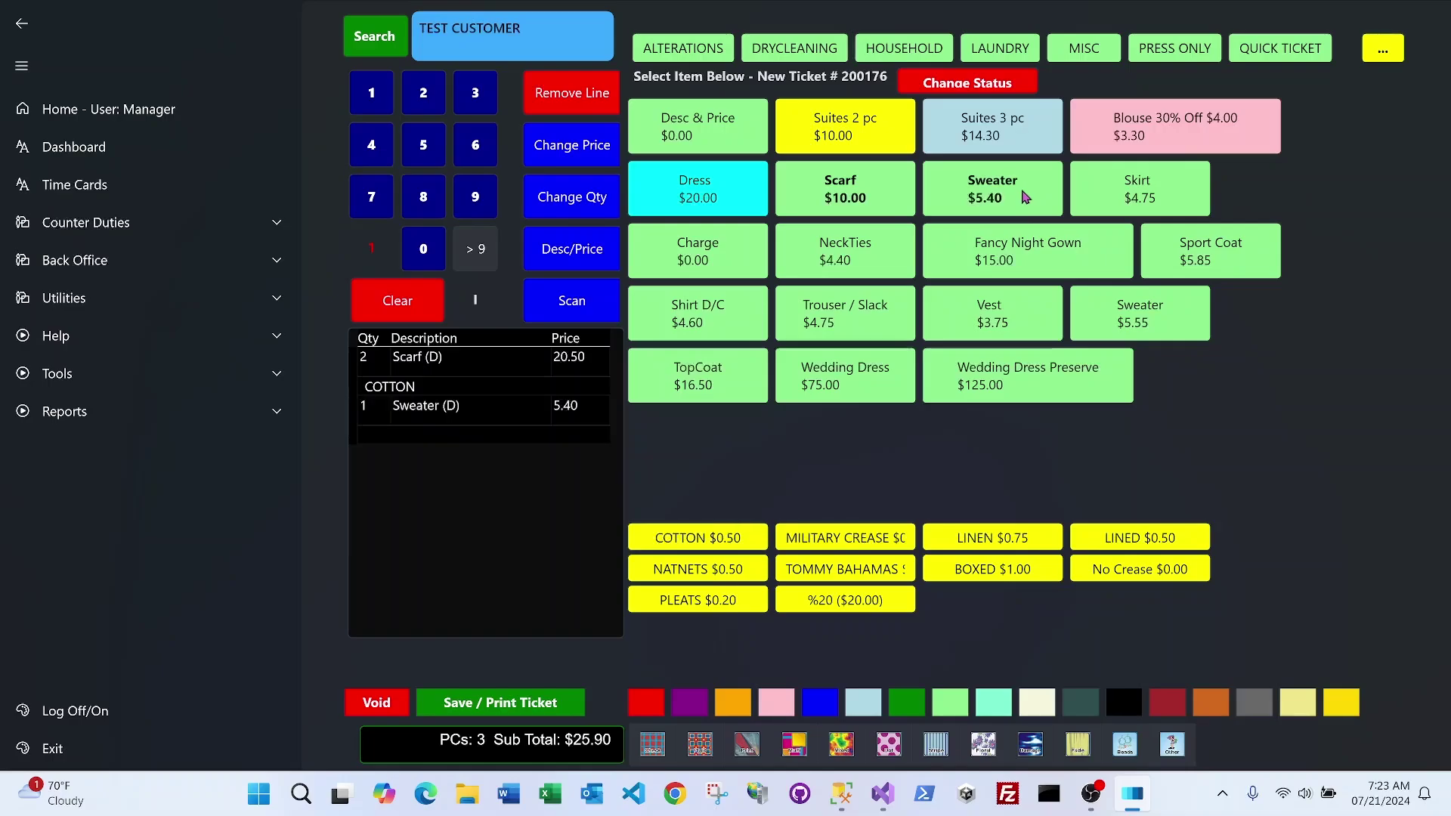
left_click(1011, 195)
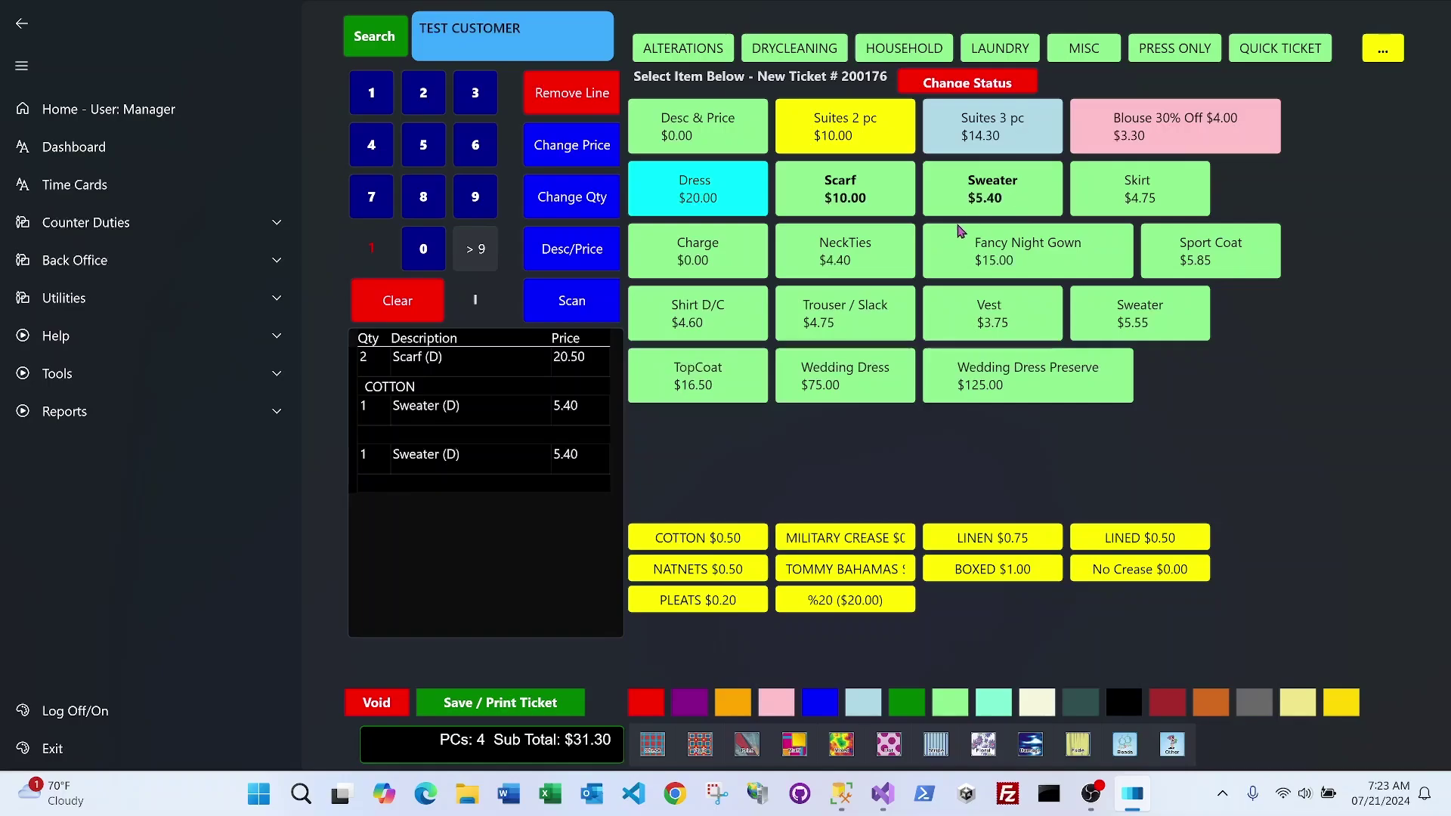
left_click(973, 537)
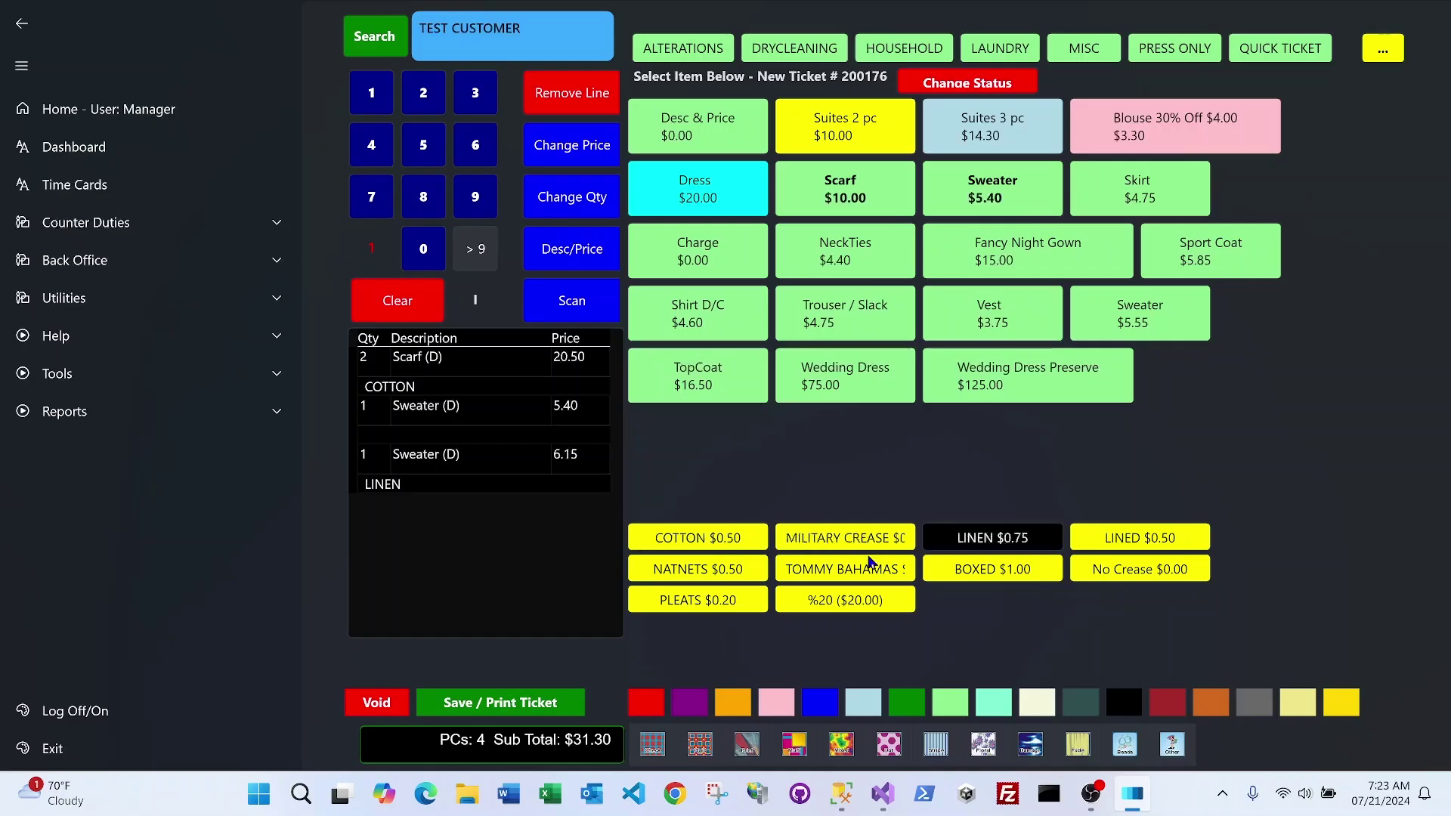
left_click(696, 594)
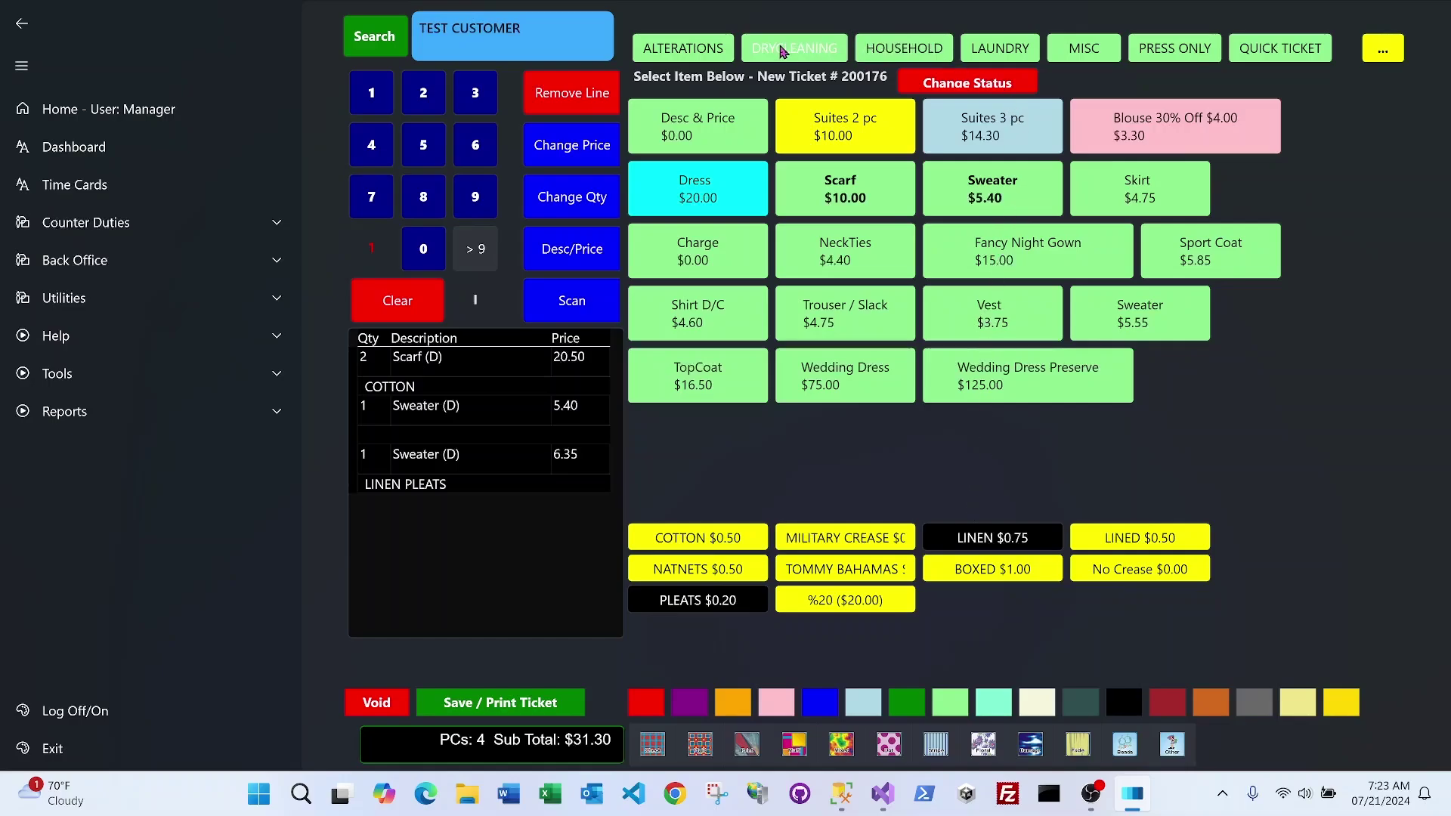
left_click(1023, 53)
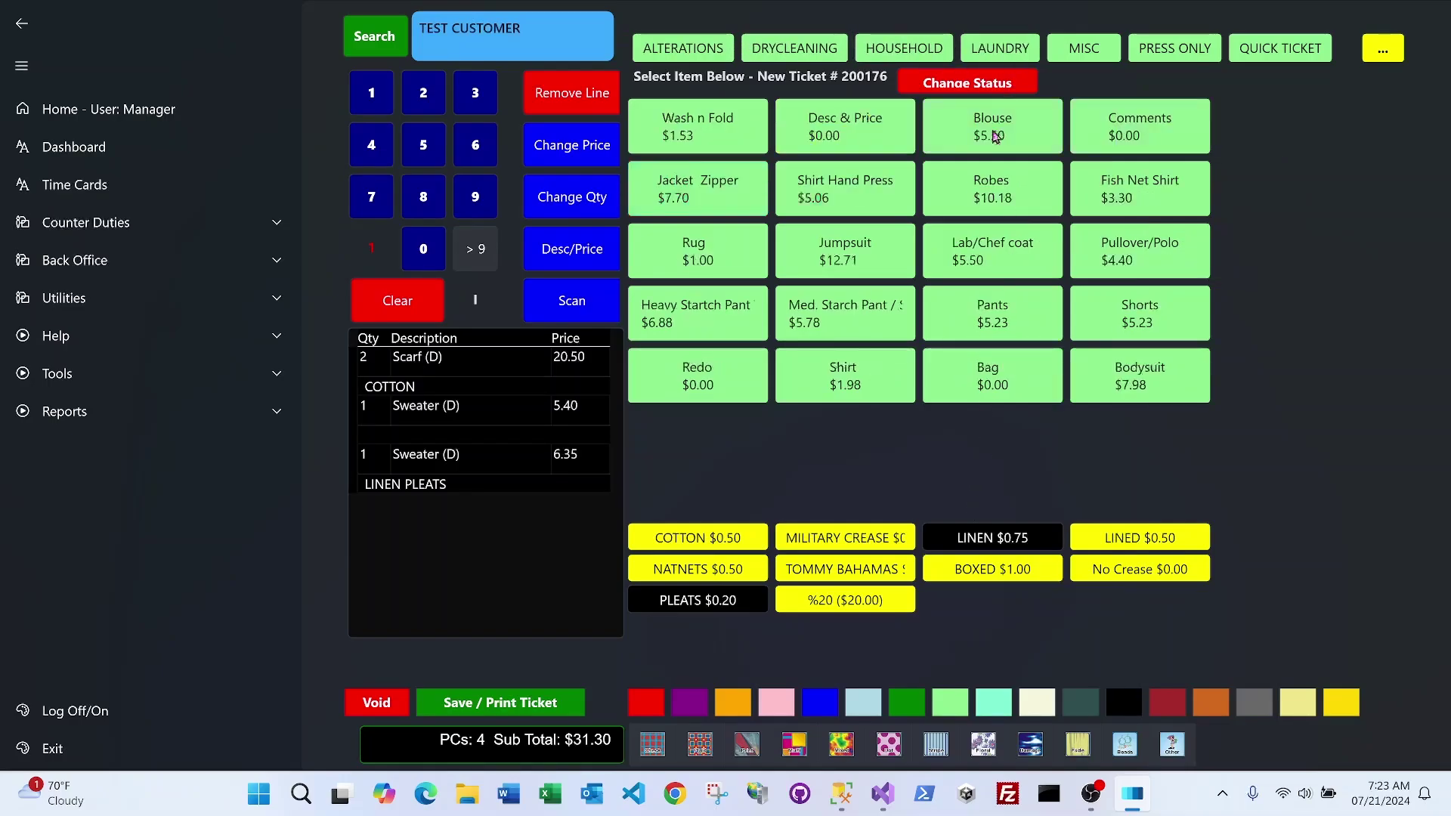
Add a light-starch laundered robe and a dry-cleaned Trouser / Slack, subtotal $47.18.
left_click(990, 187)
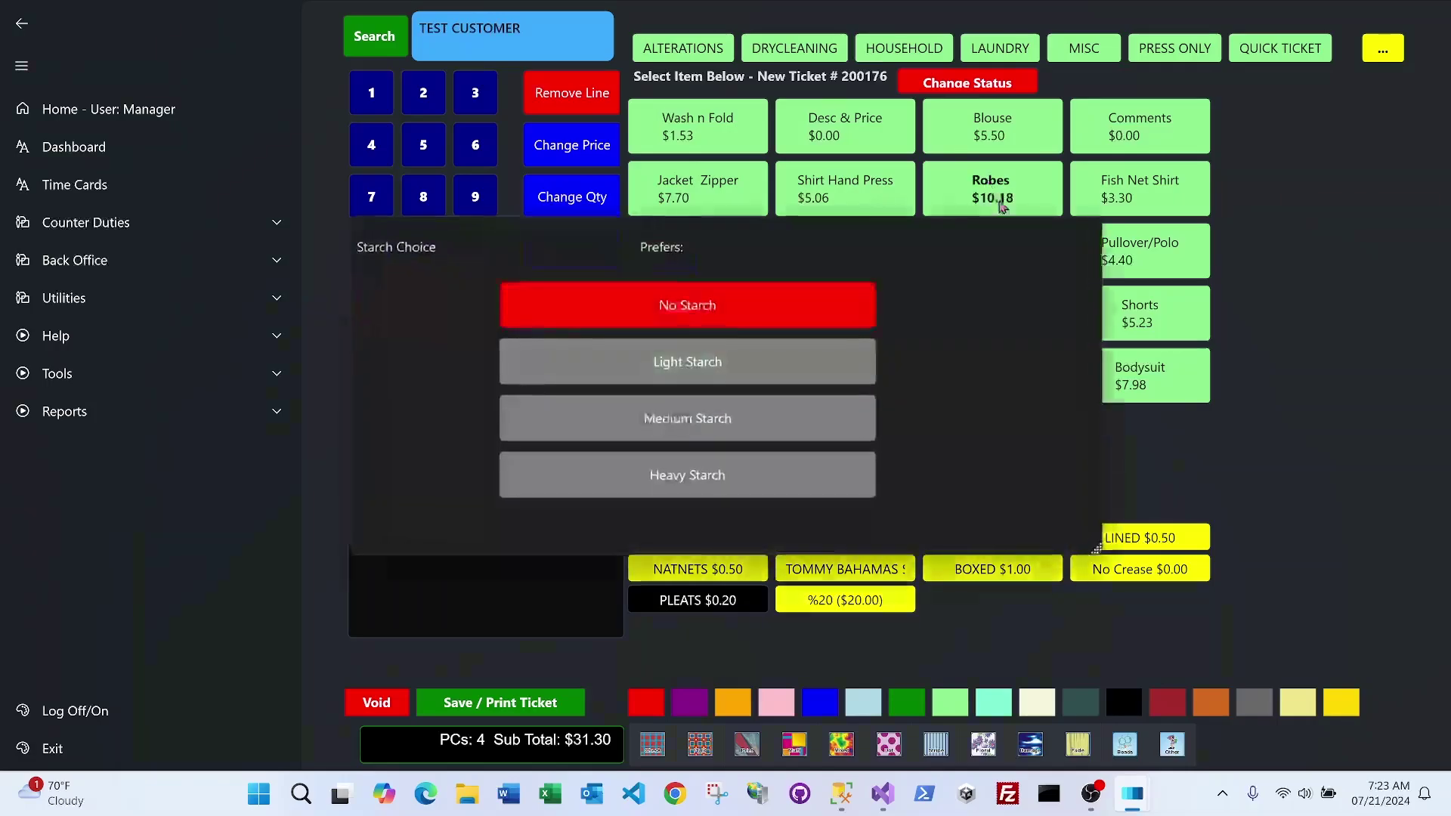
left_click(810, 360)
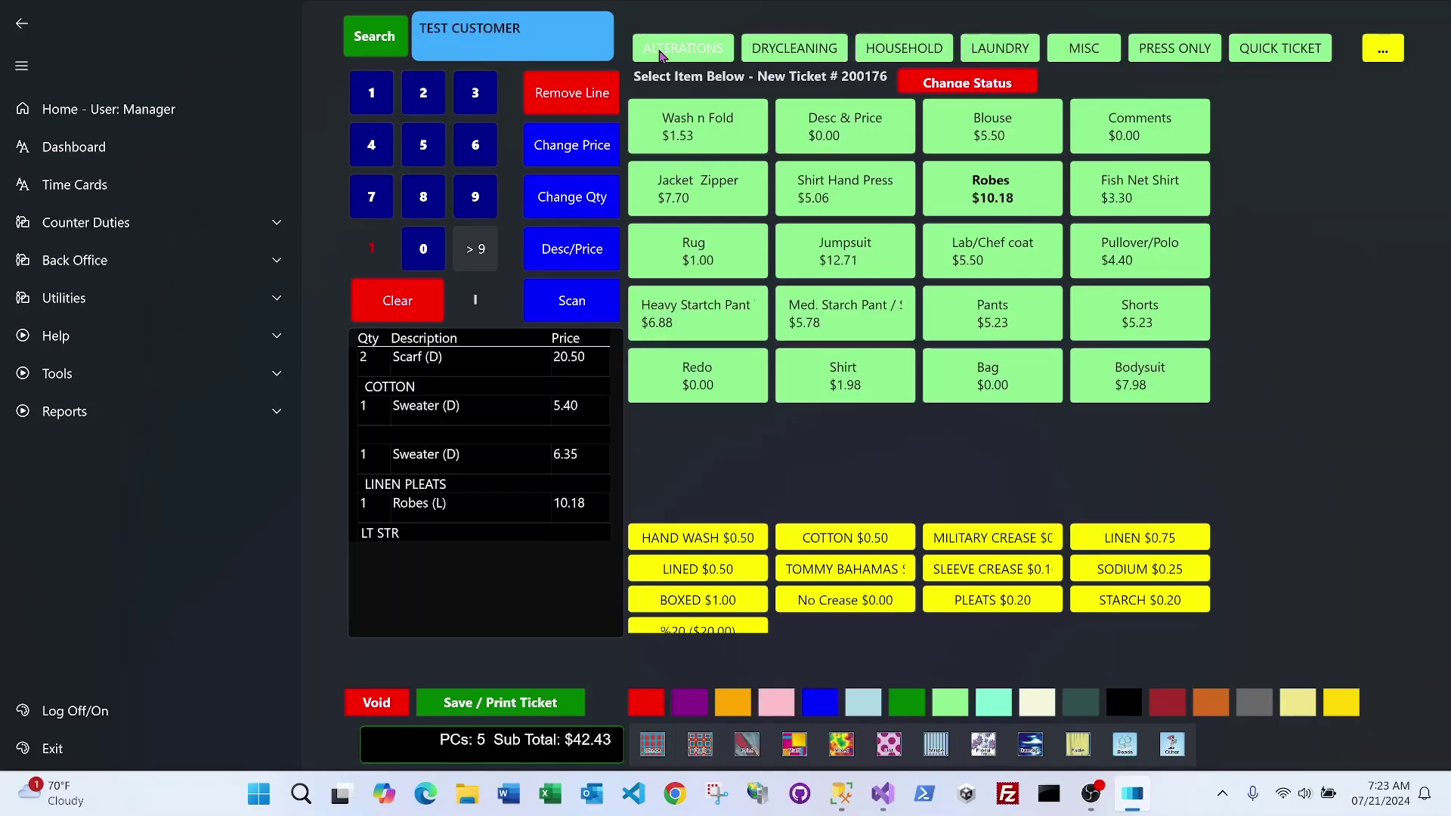
left_click(837, 51)
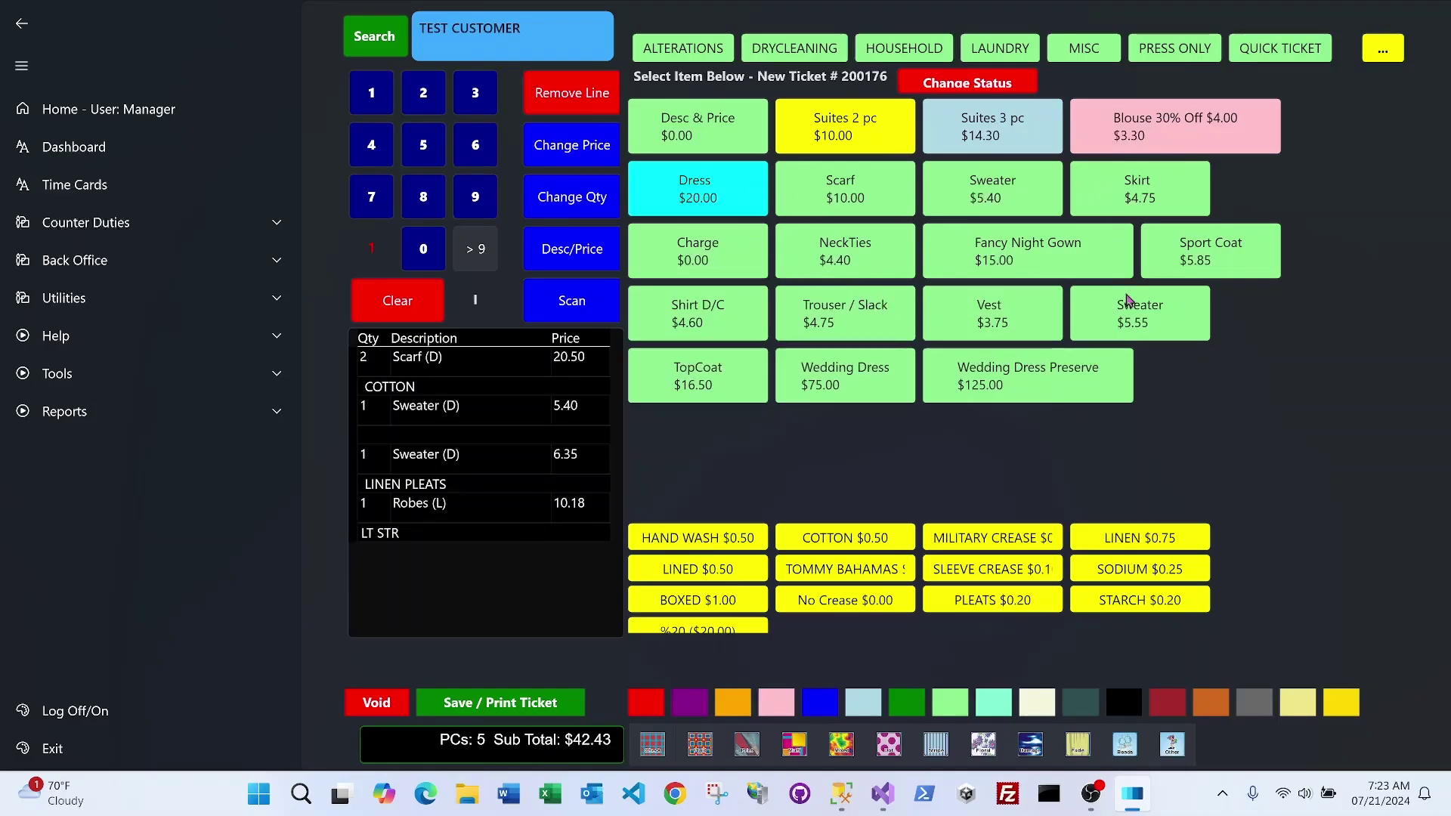
left_click(827, 321)
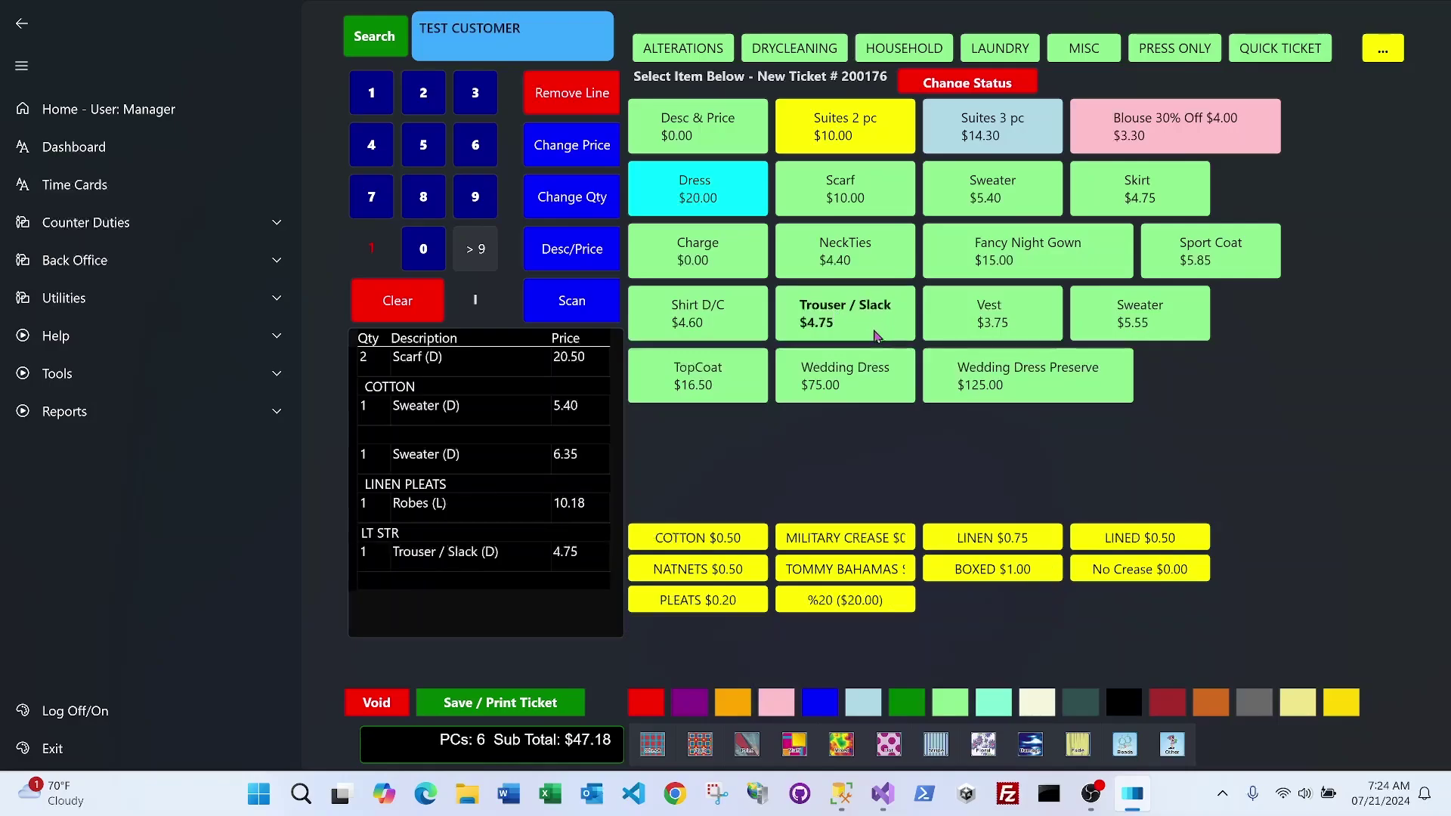
Attach an $11.00 Hem Pant with cuff alteration to the trouser, subtotal $58.18.
left_click(693, 51)
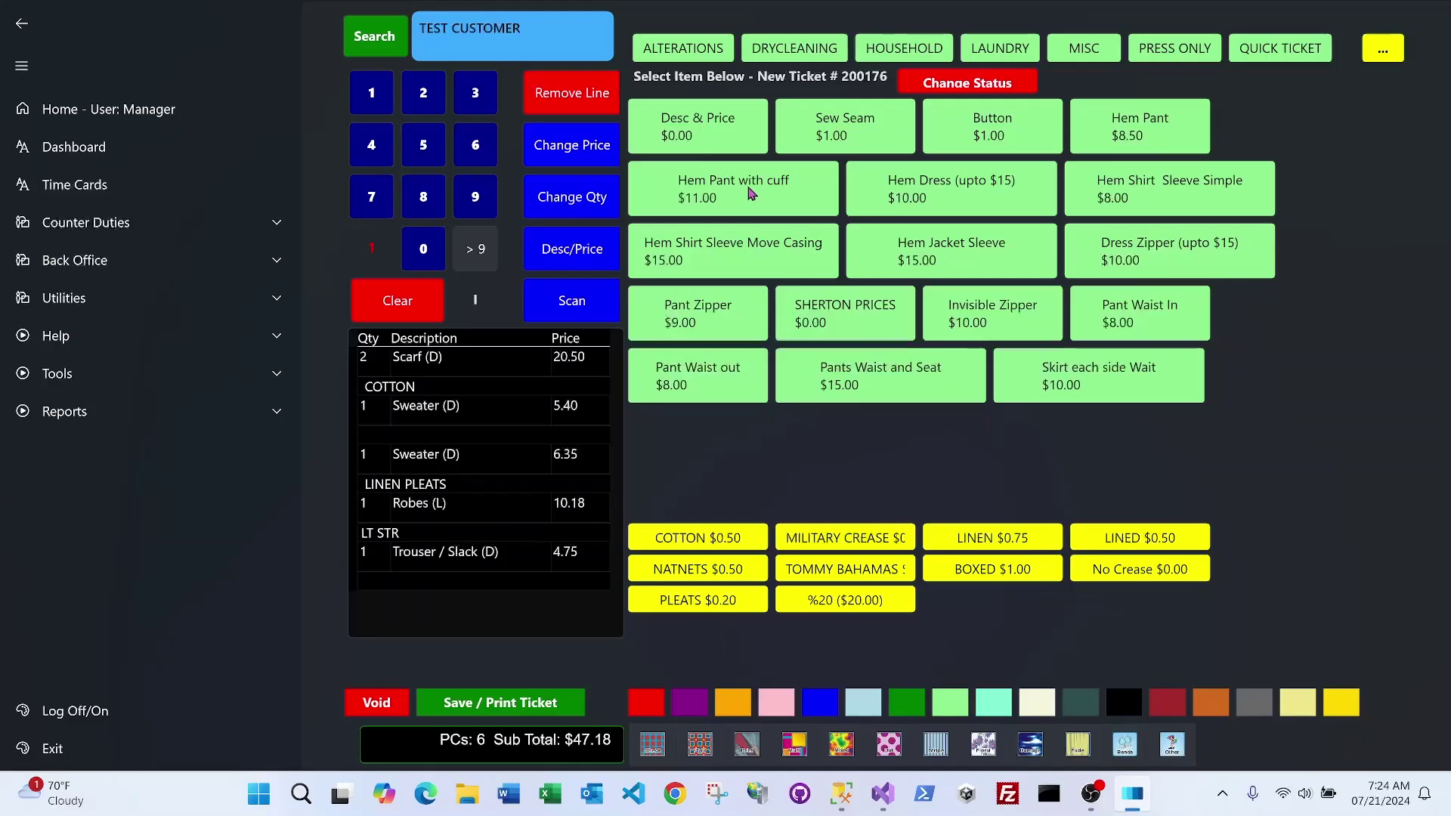
left_click(750, 194)
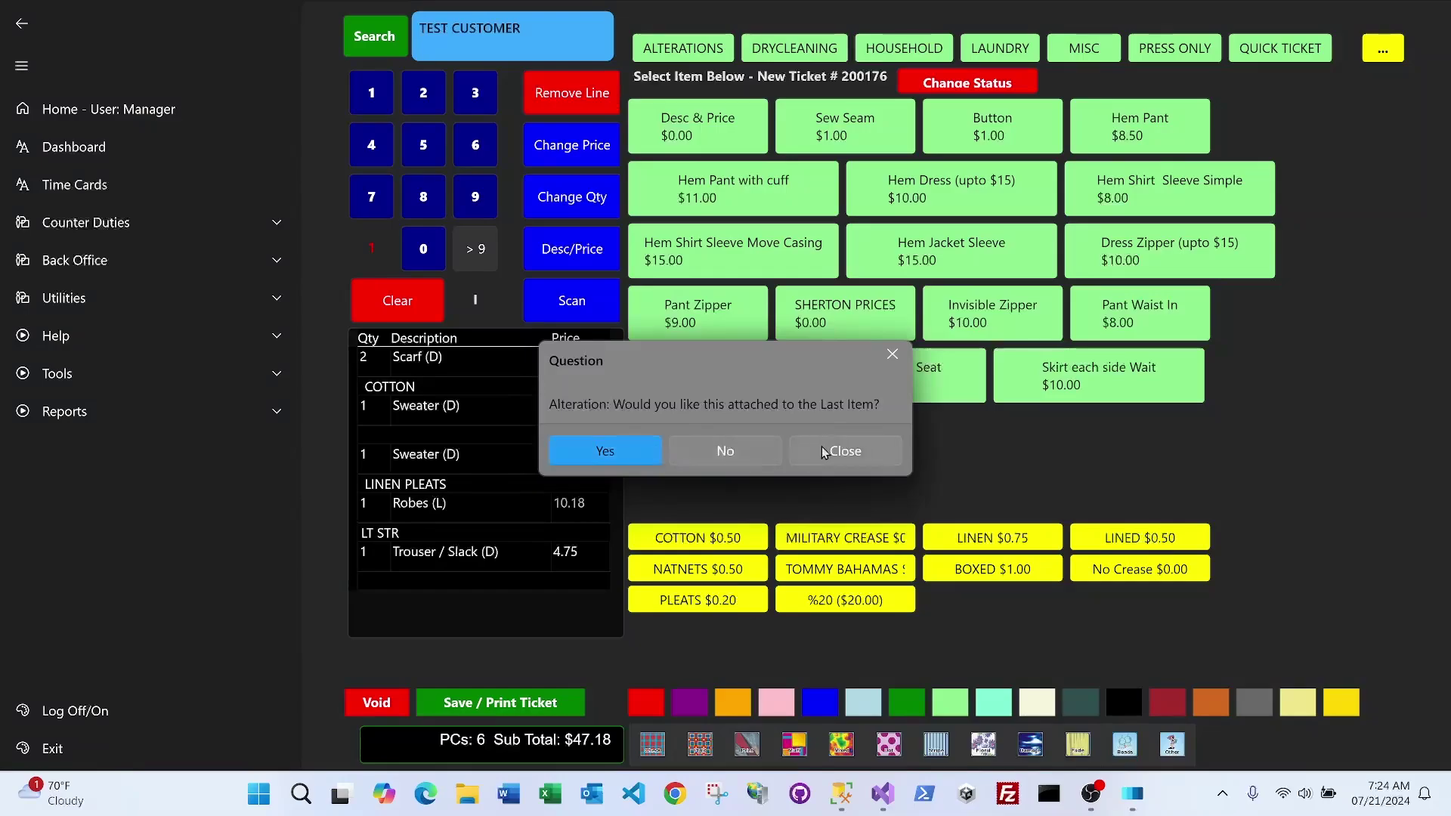
left_click(628, 446)
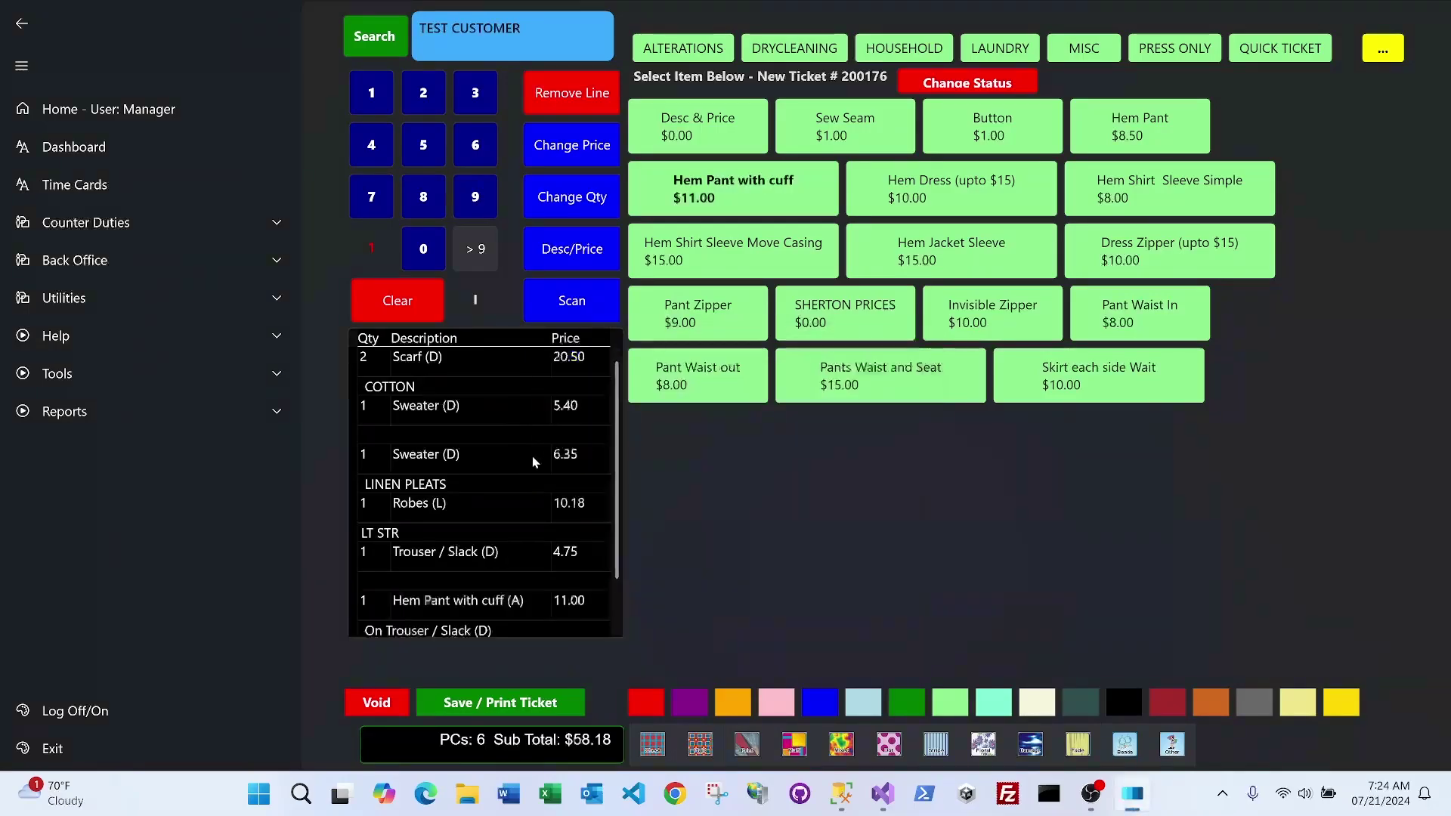
scroll(532, 456, "down", 1)
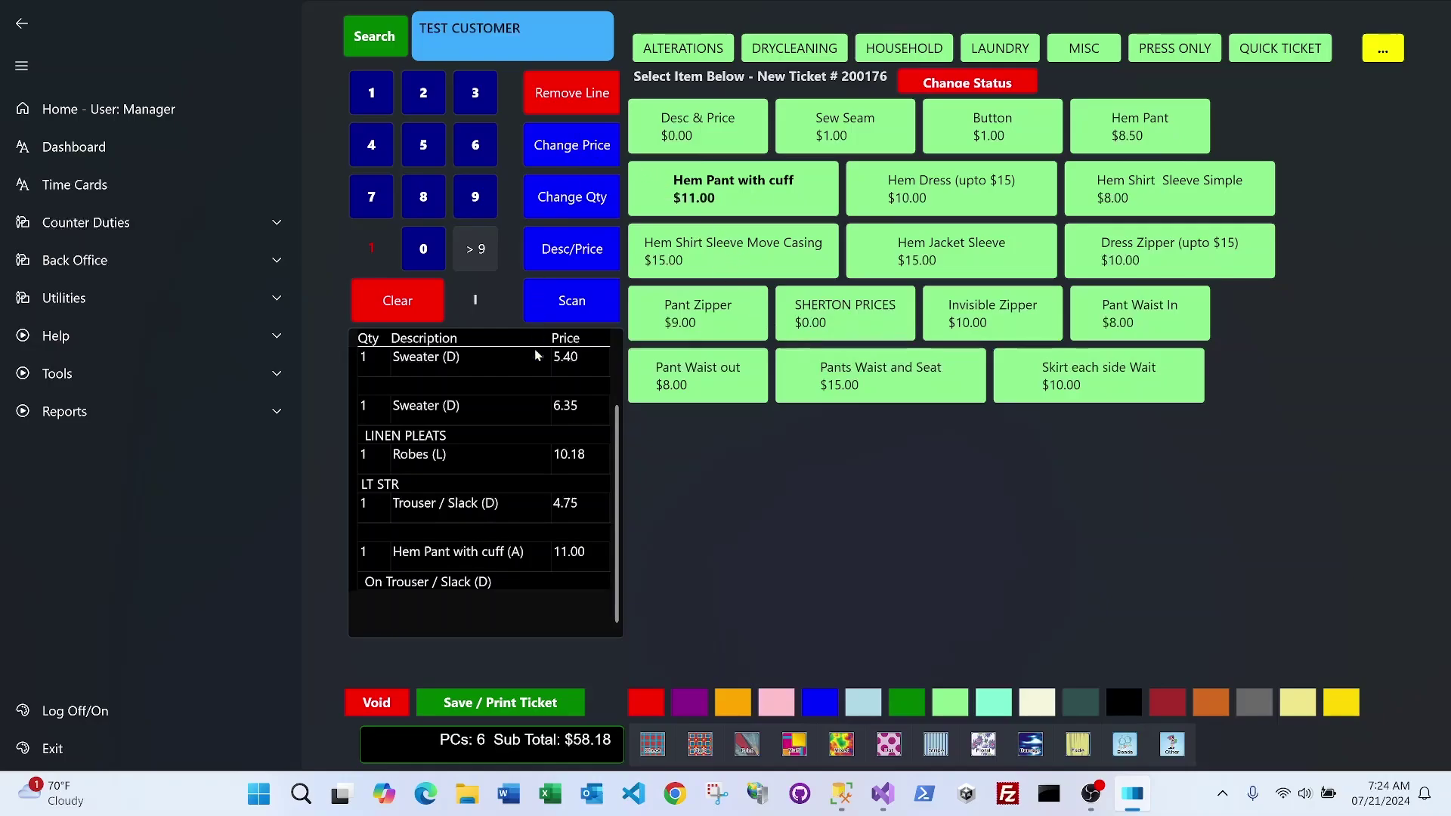
Reprice the second Sweater line from 6.35 to 3.00, making the subtotal $54.83.
left_click(514, 414)
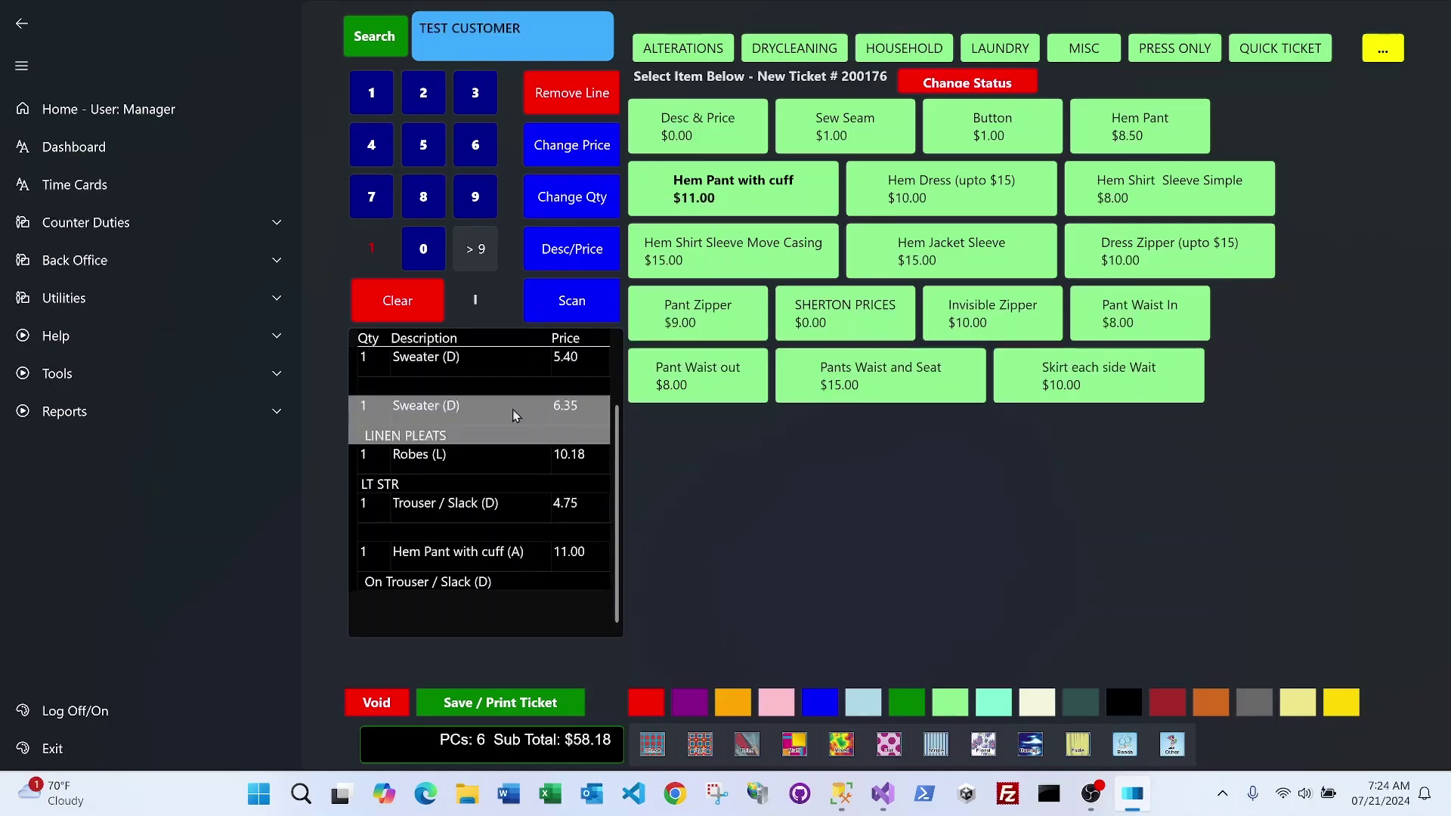
scroll(513, 409, "up", 1)
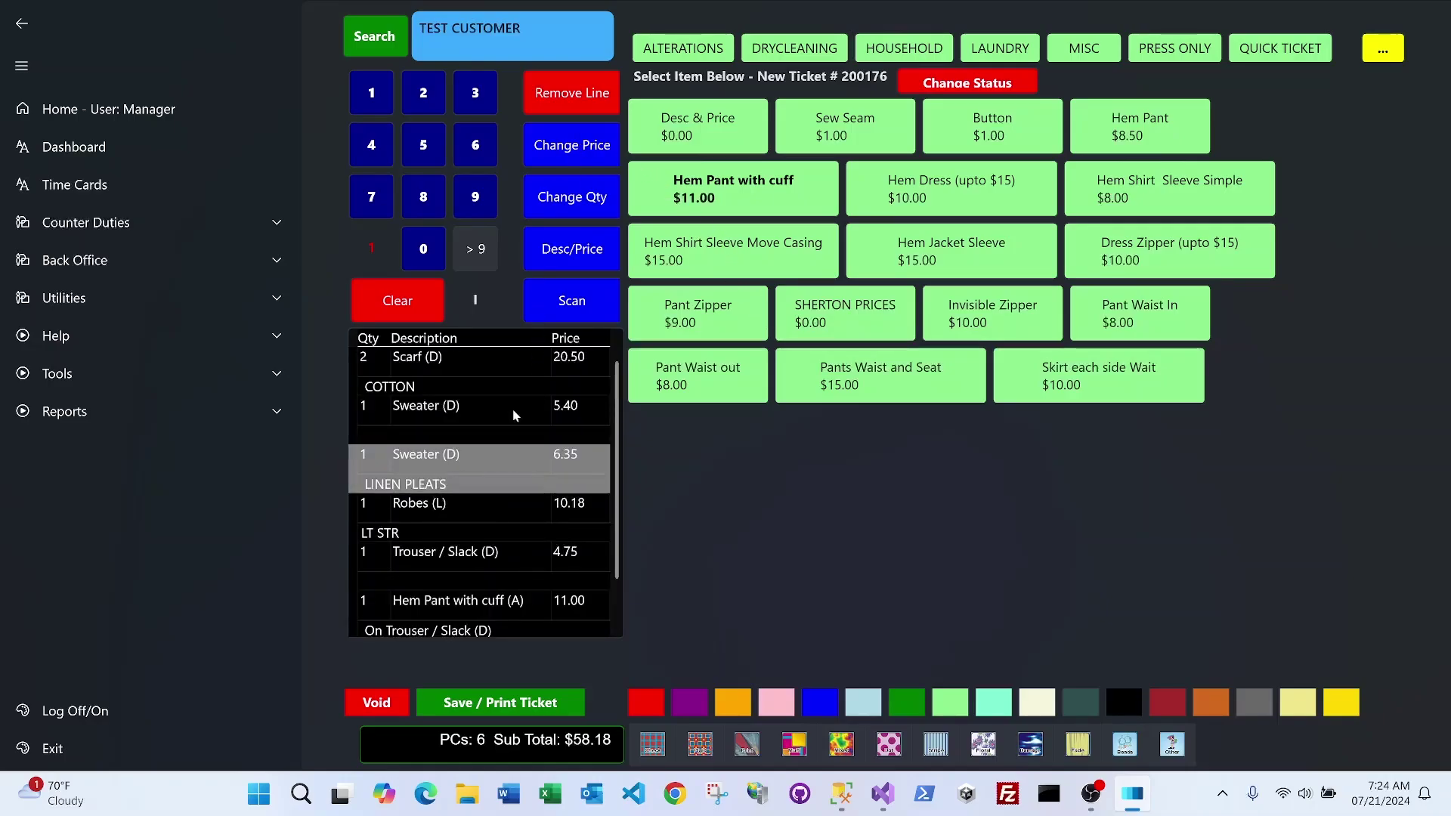
left_click(579, 146)
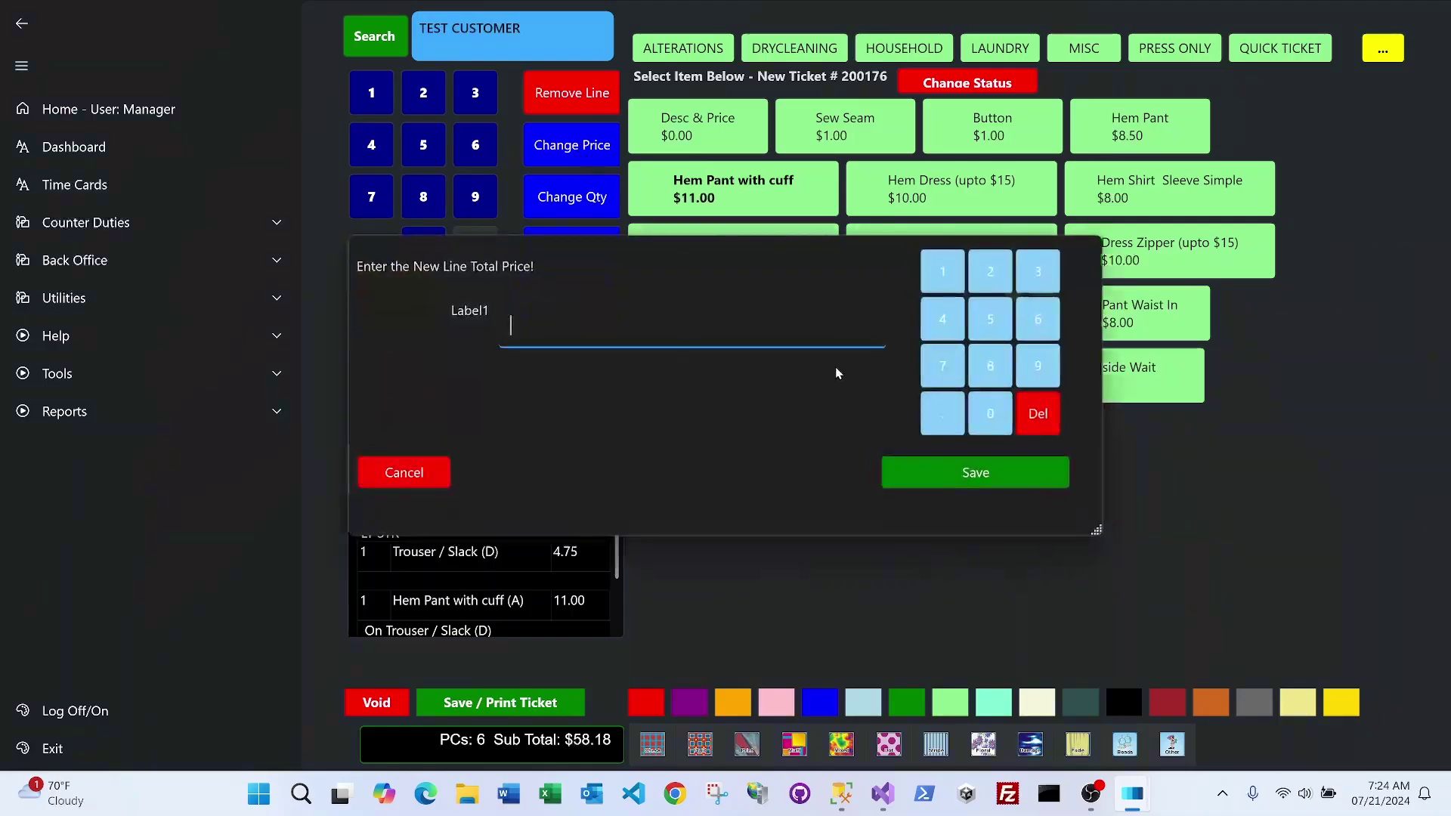
type("3")
left_click(958, 472)
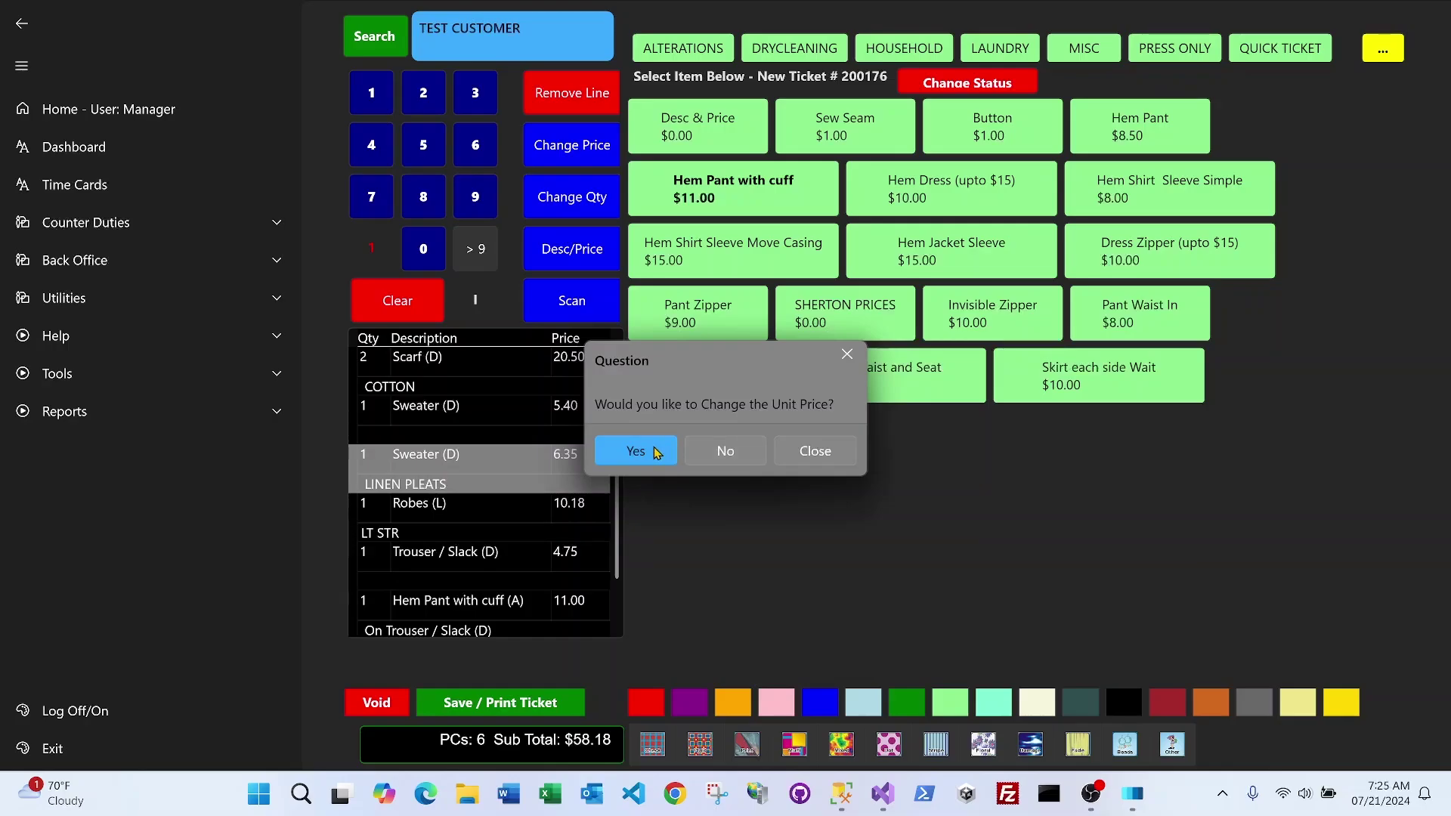
left_click(724, 451)
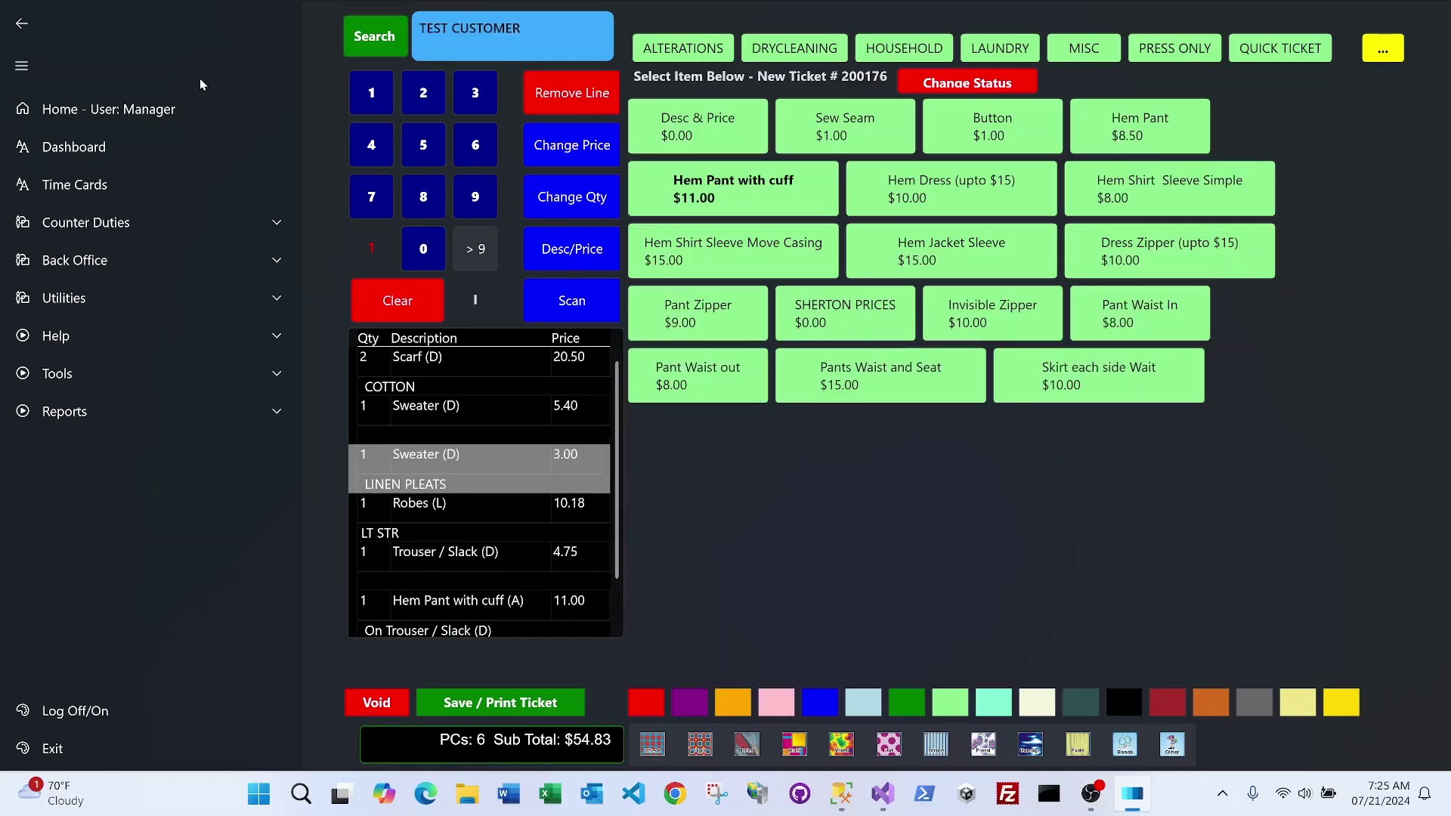
left_click(16, 72)
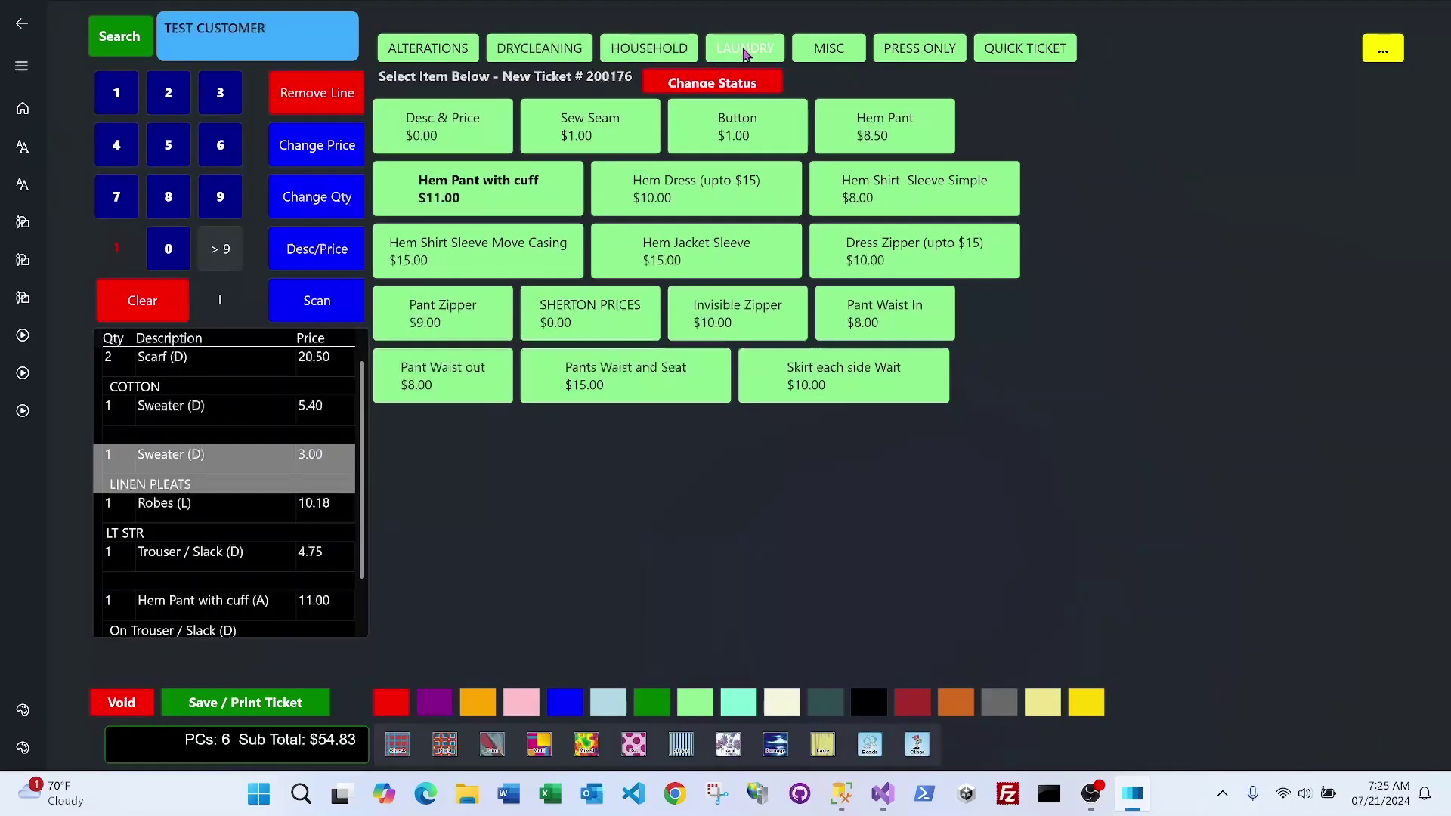
Add a Household Table Cloth and a Drycleaning Skirt, glancing at Alterations before returning to Drycleaning.
left_click(646, 50)
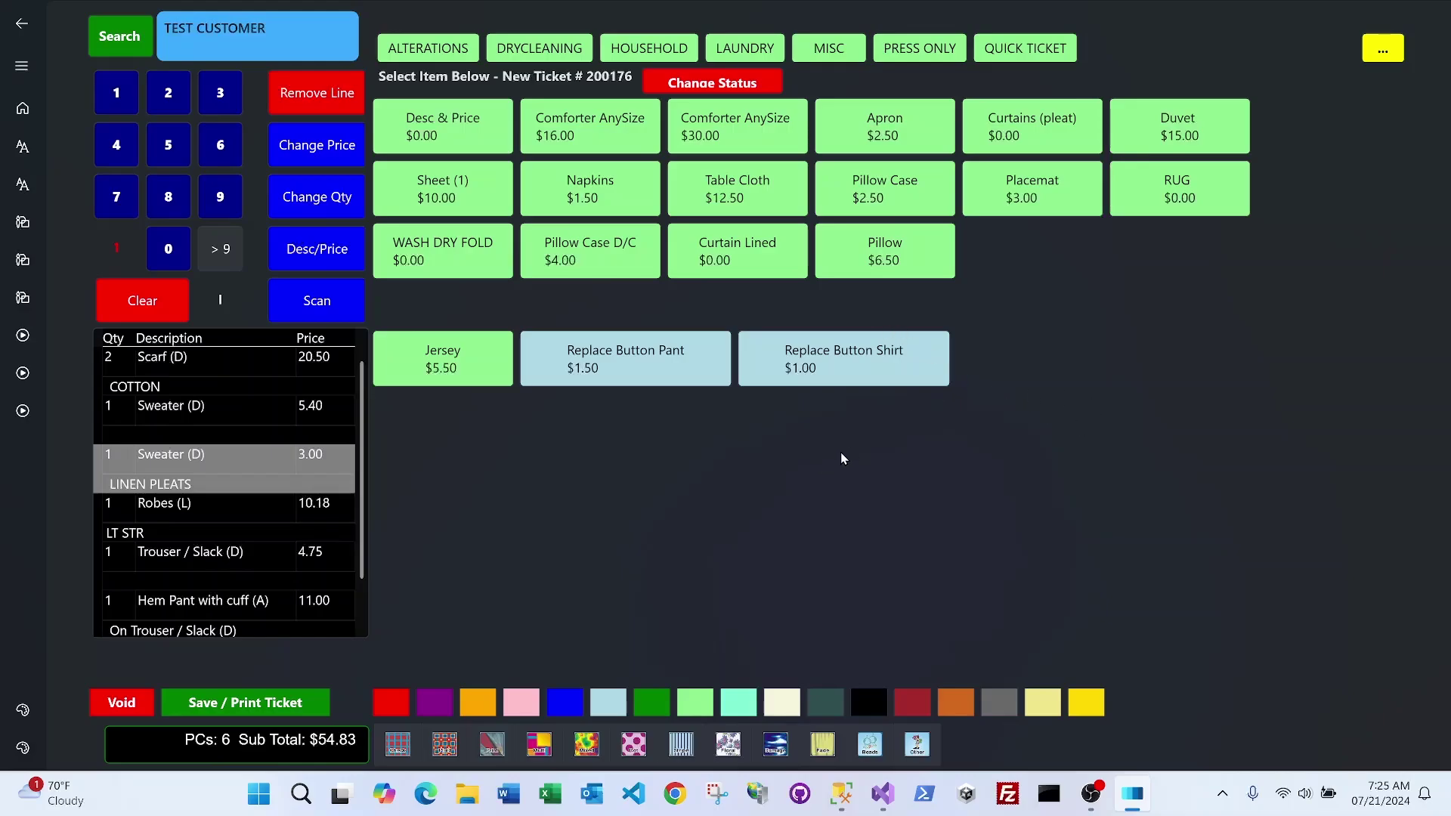
left_click(729, 189)
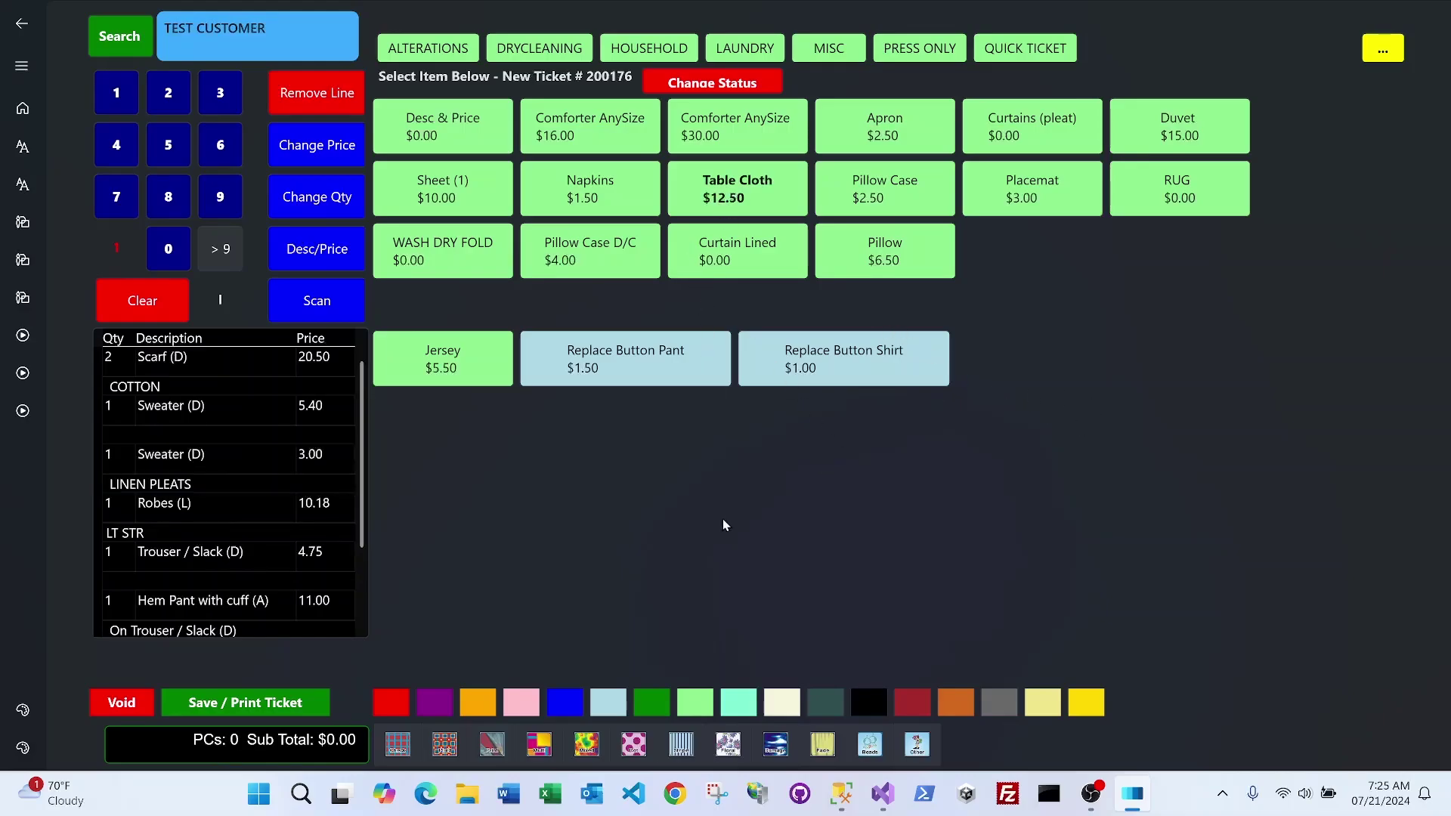
left_click(539, 50)
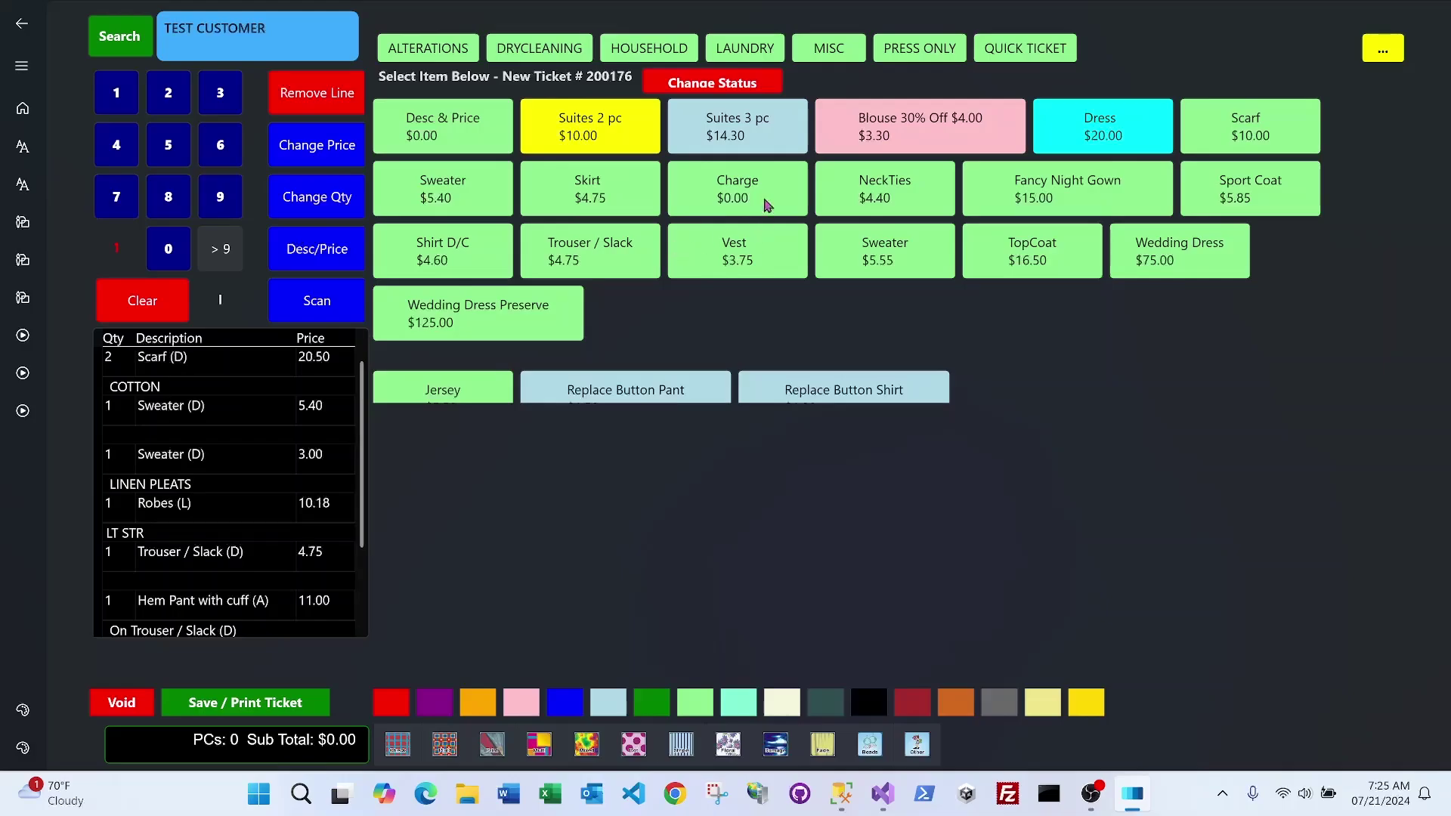
left_click(587, 199)
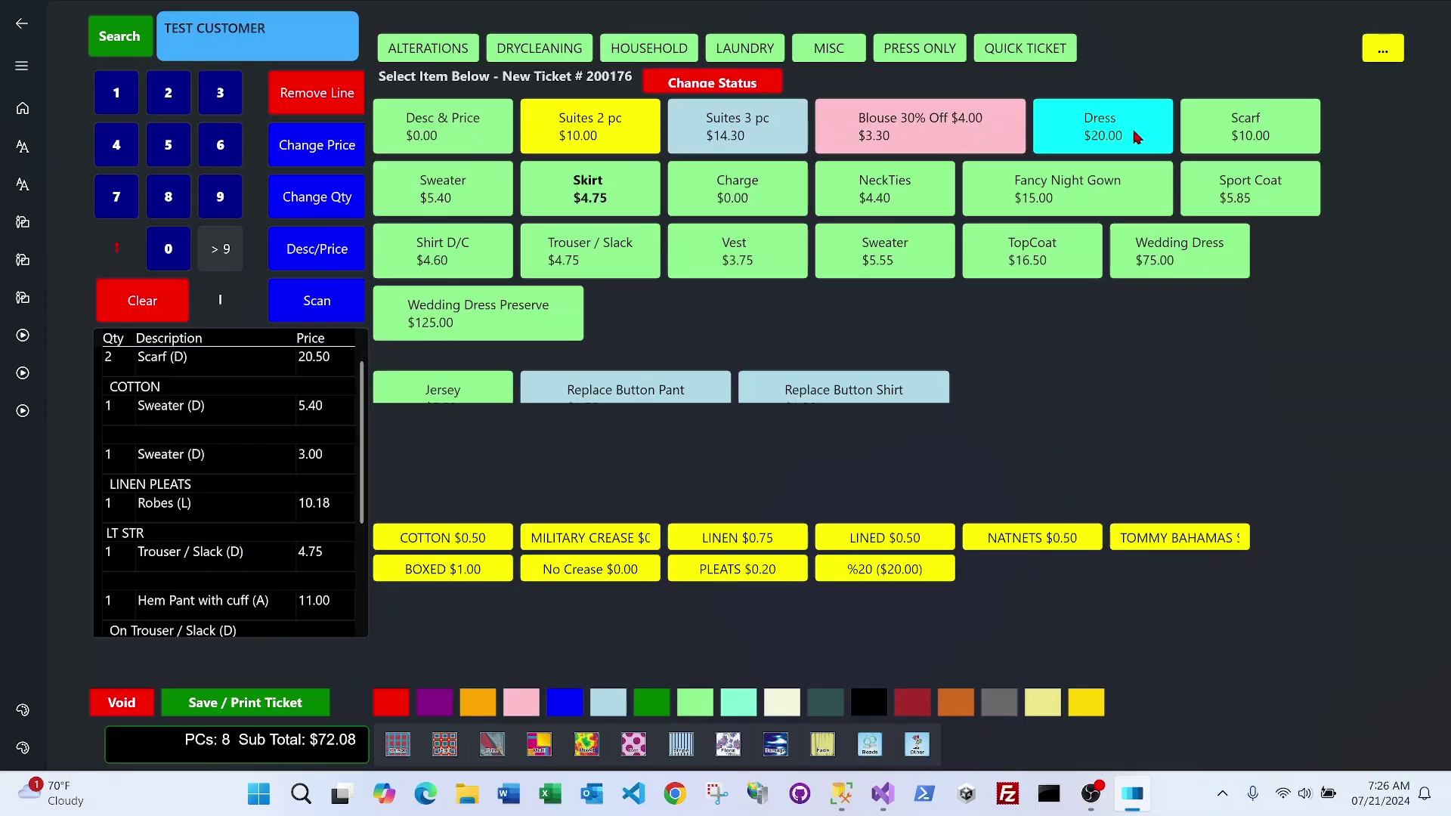
left_click(466, 48)
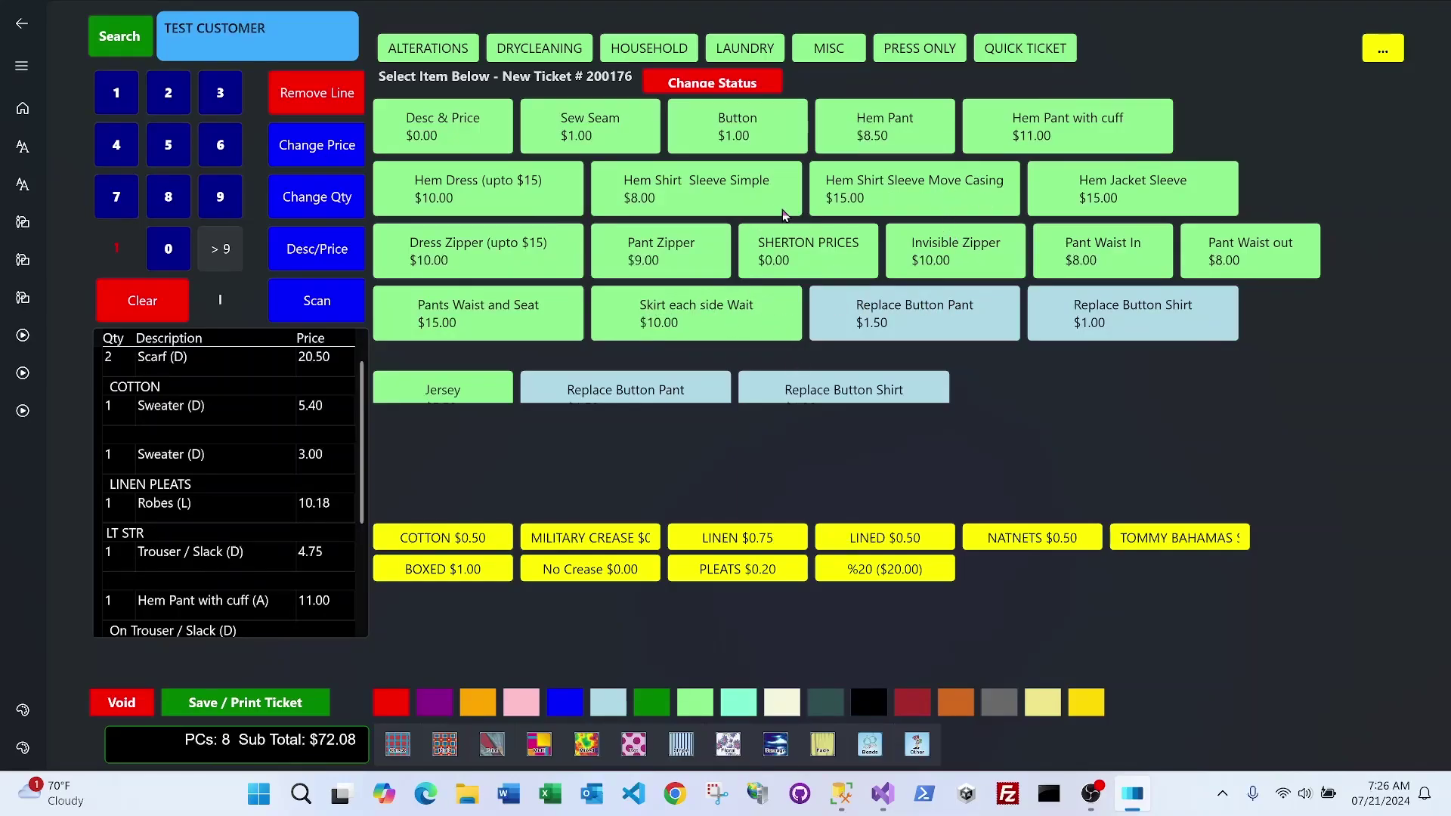
left_click(557, 57)
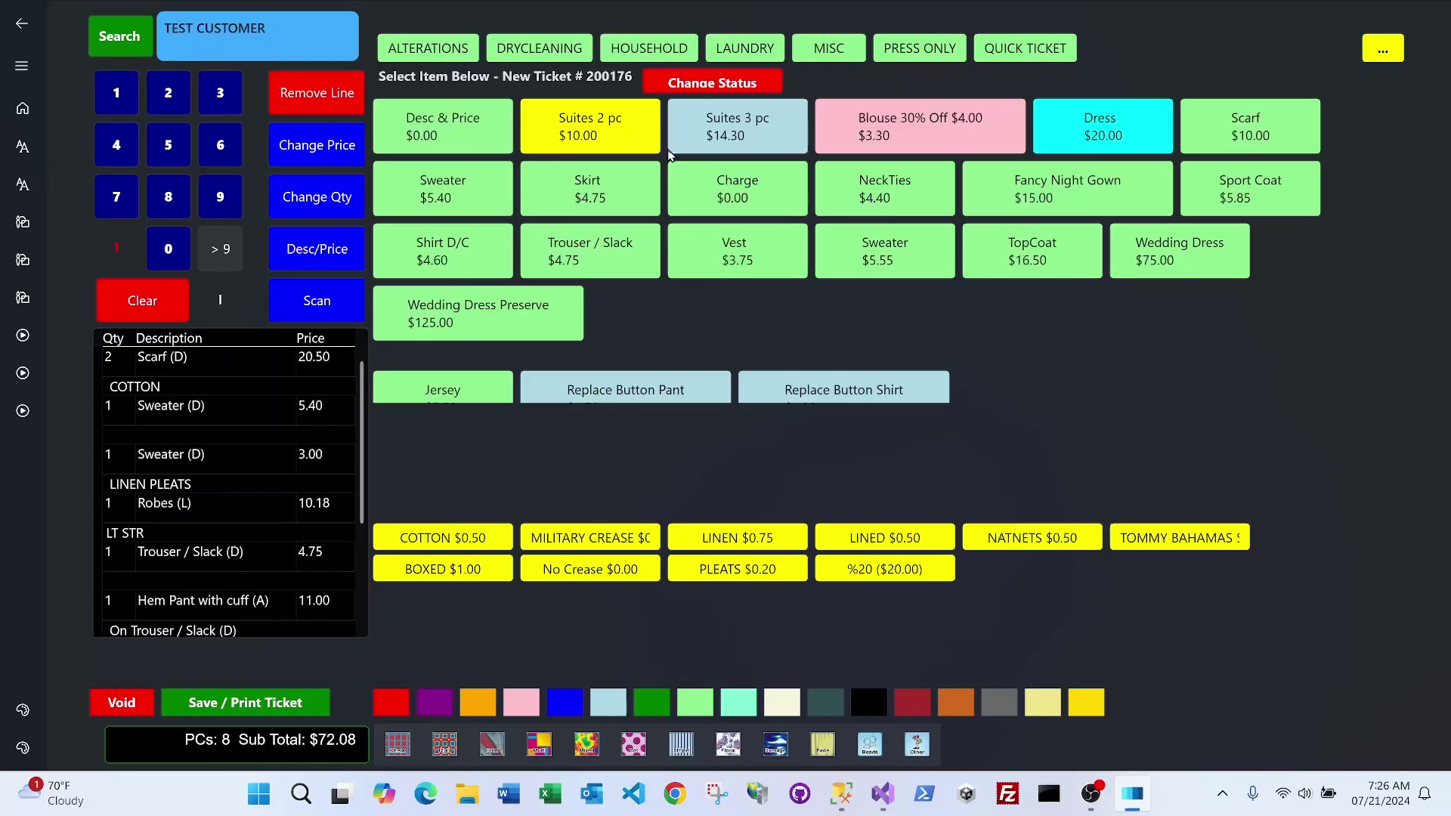
Add a Dress at 20.00 with the 2 PC upcharge, making 10 pieces and $92.08.
left_click(1101, 143)
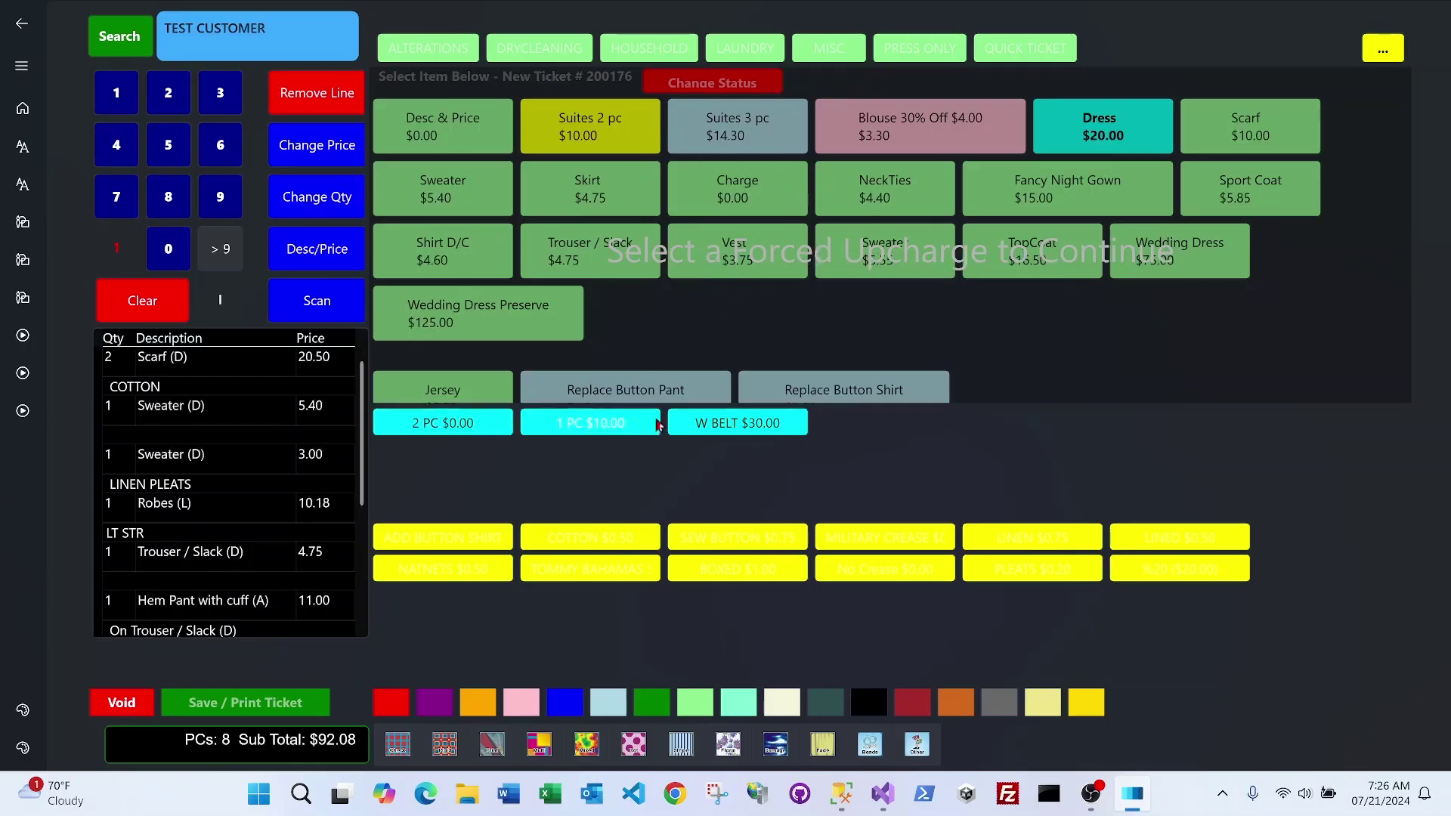
left_click(476, 425)
scroll(291, 523, "down", 5)
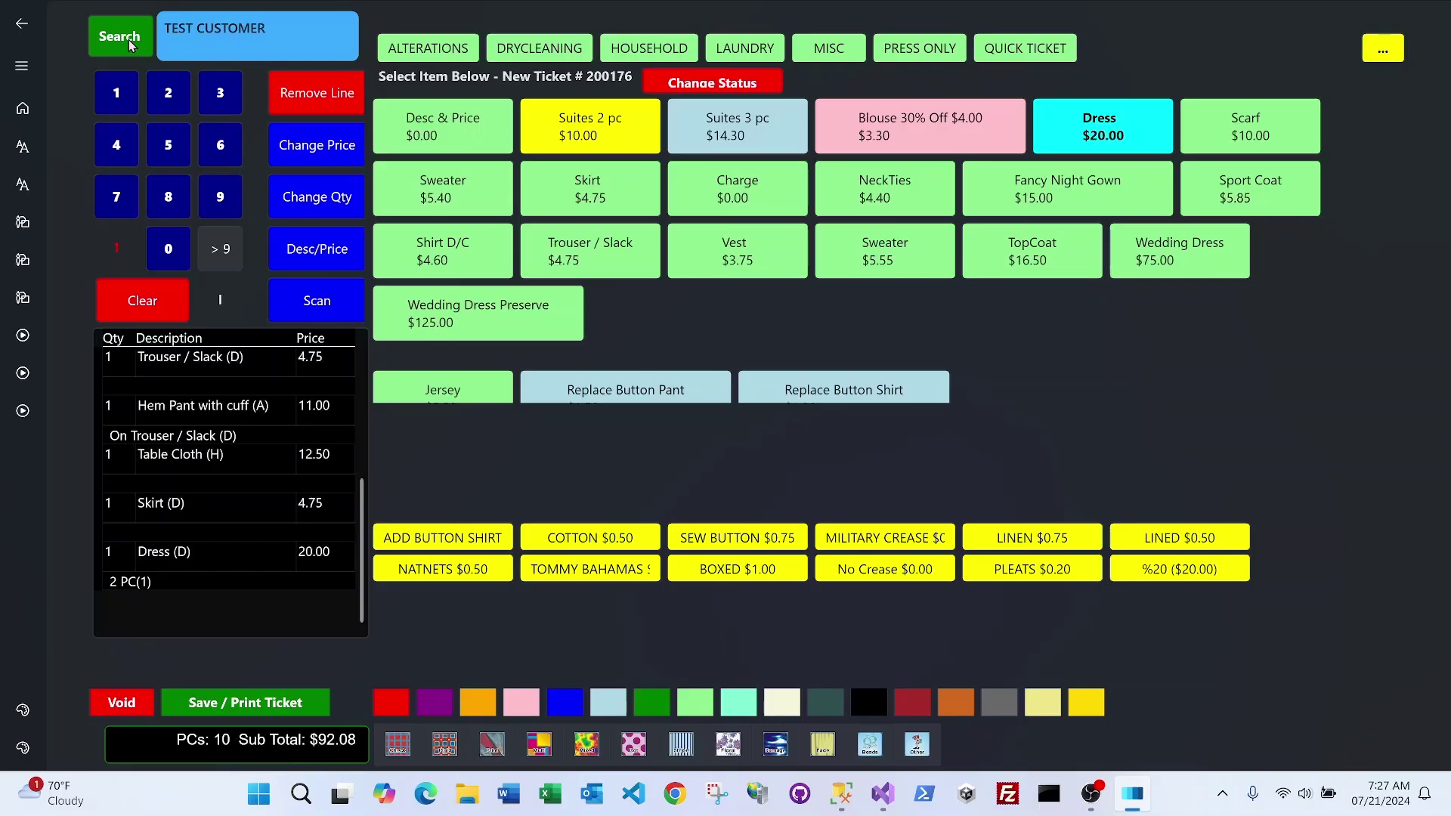
Save the ticket to show its totals: fee 2.43, tax 9.21, $103.72 due.
left_click(260, 701)
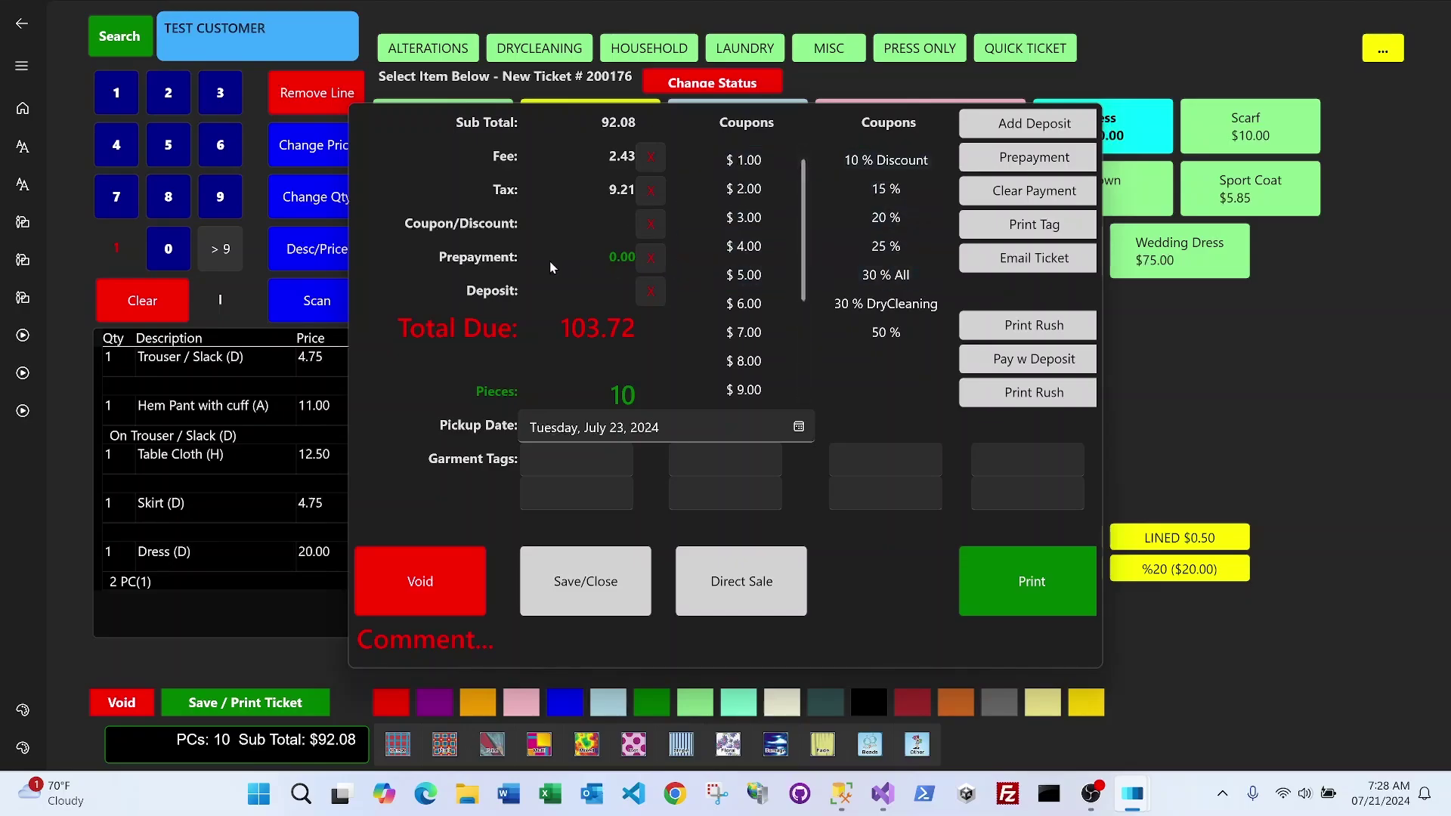
Record an exact cash prepayment of $103.72, leaving 0.00 due.
left_click(1013, 158)
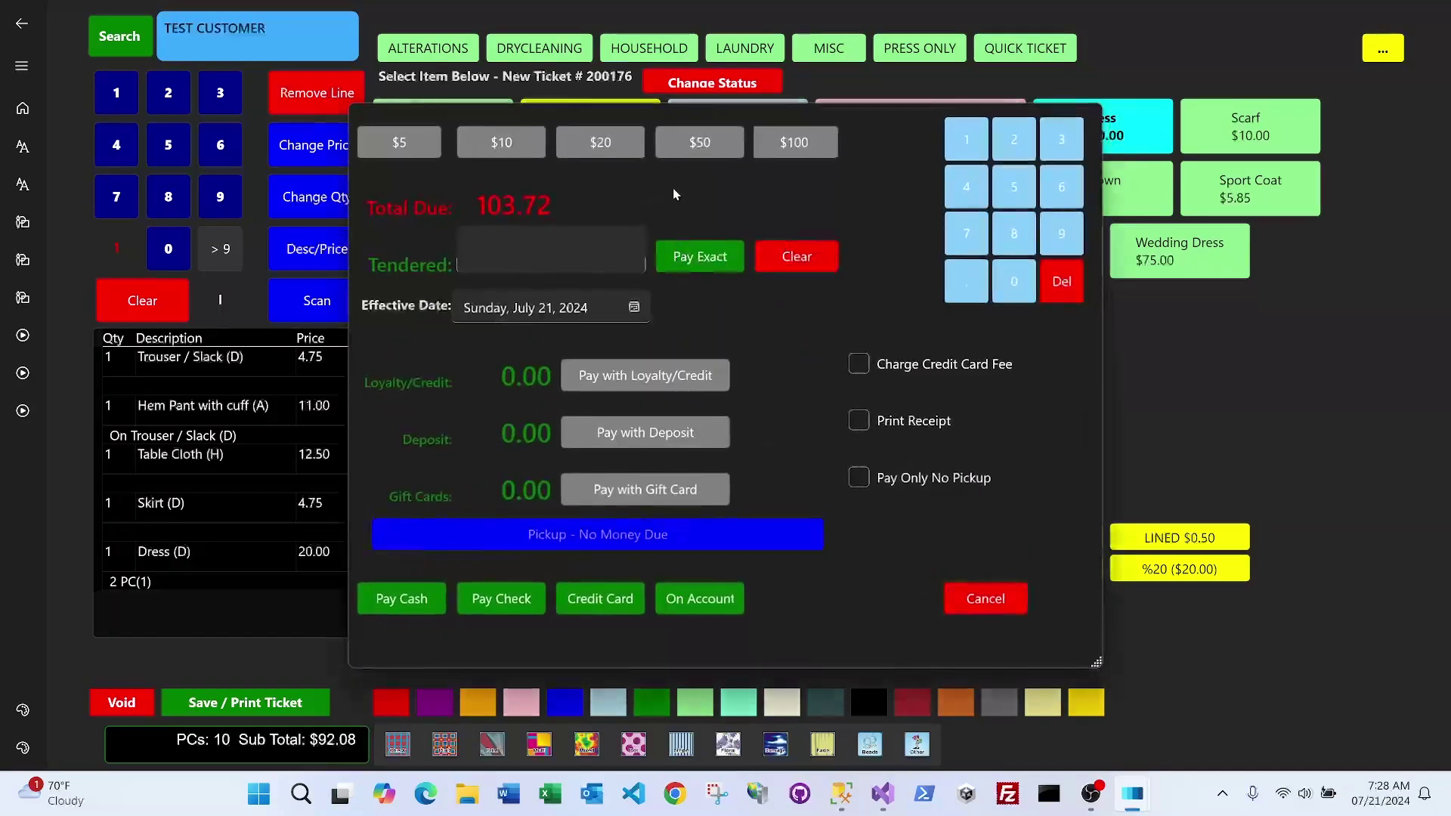
left_click(700, 256)
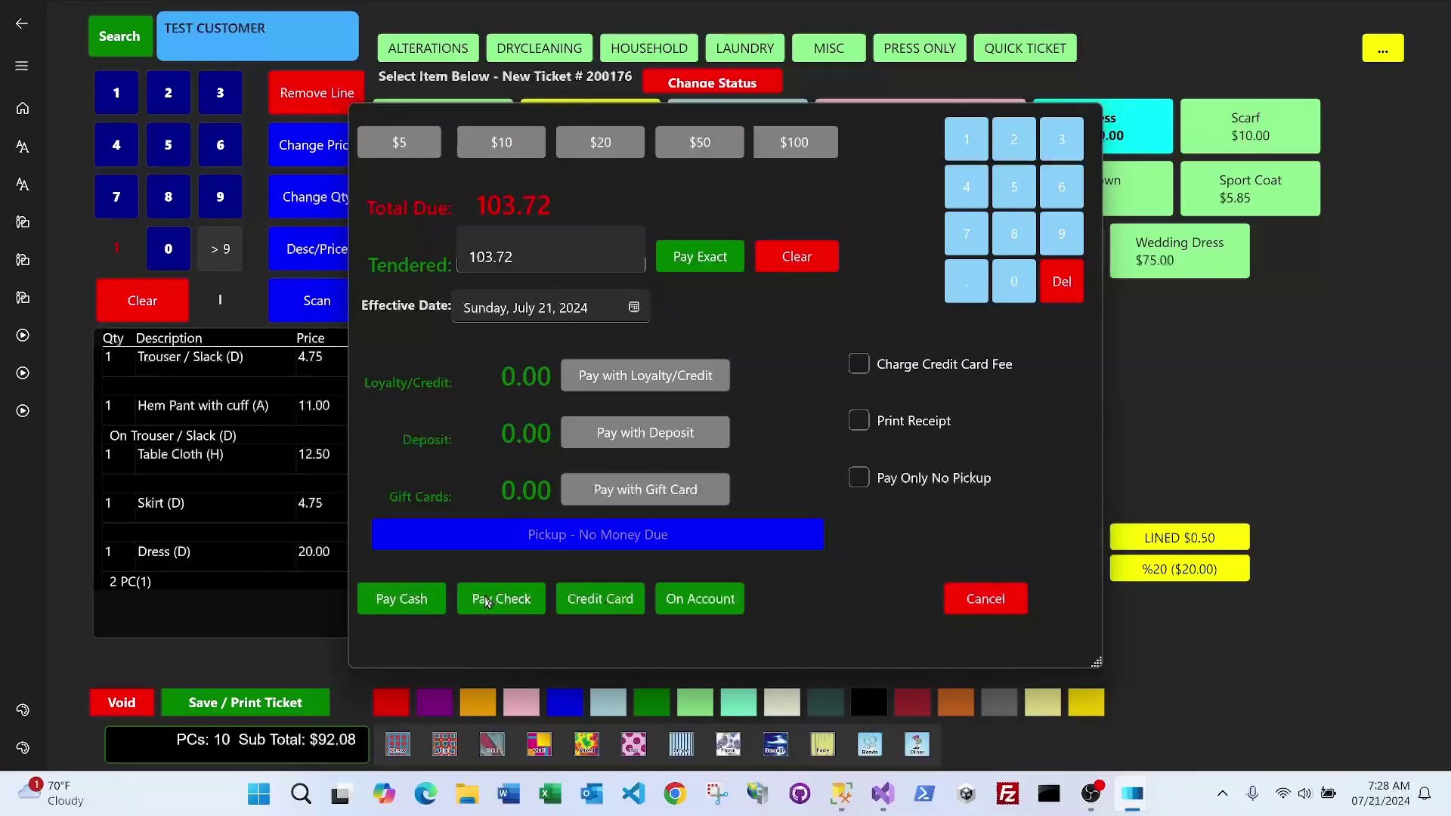
left_click(417, 601)
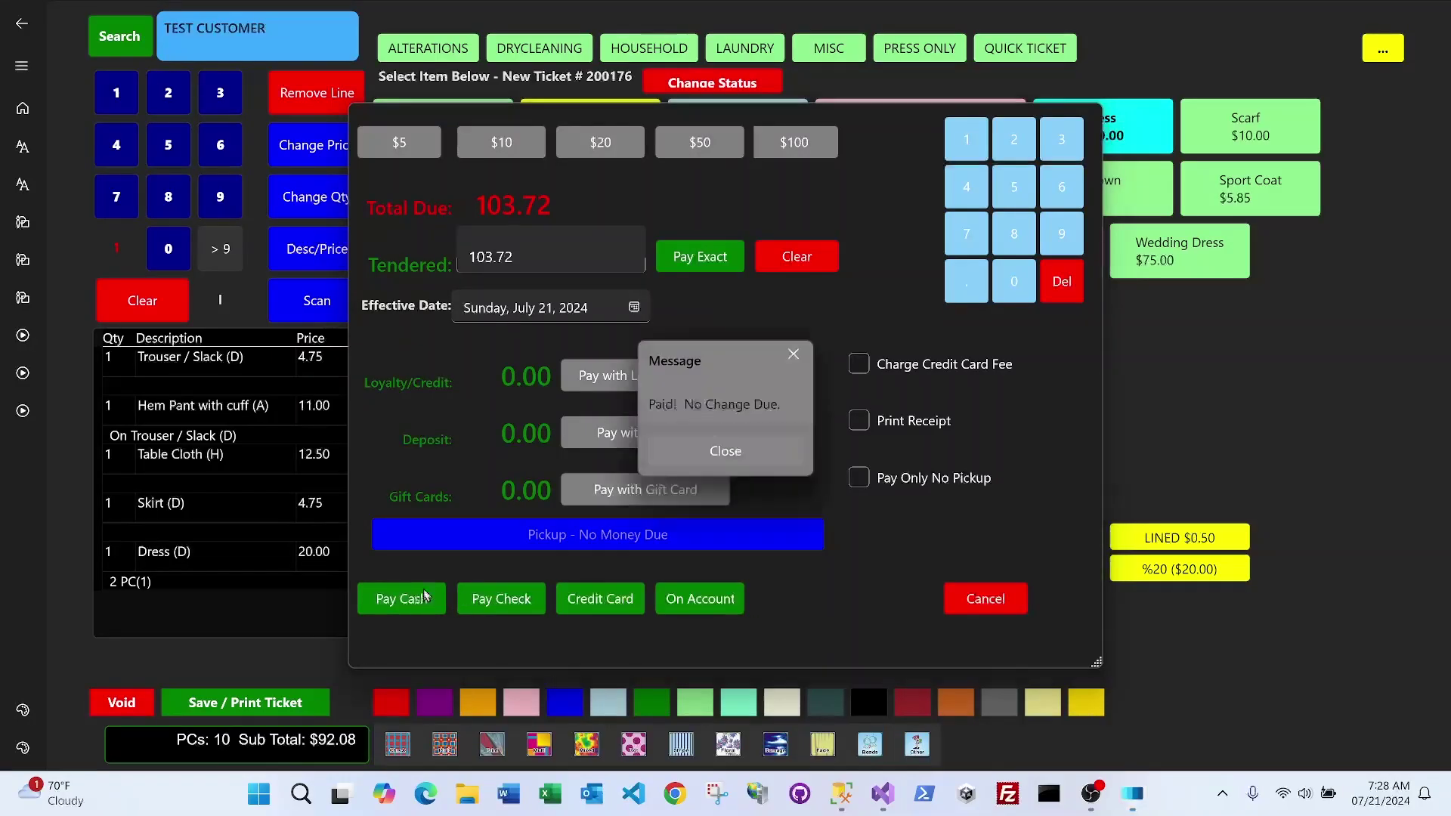
left_click(749, 452)
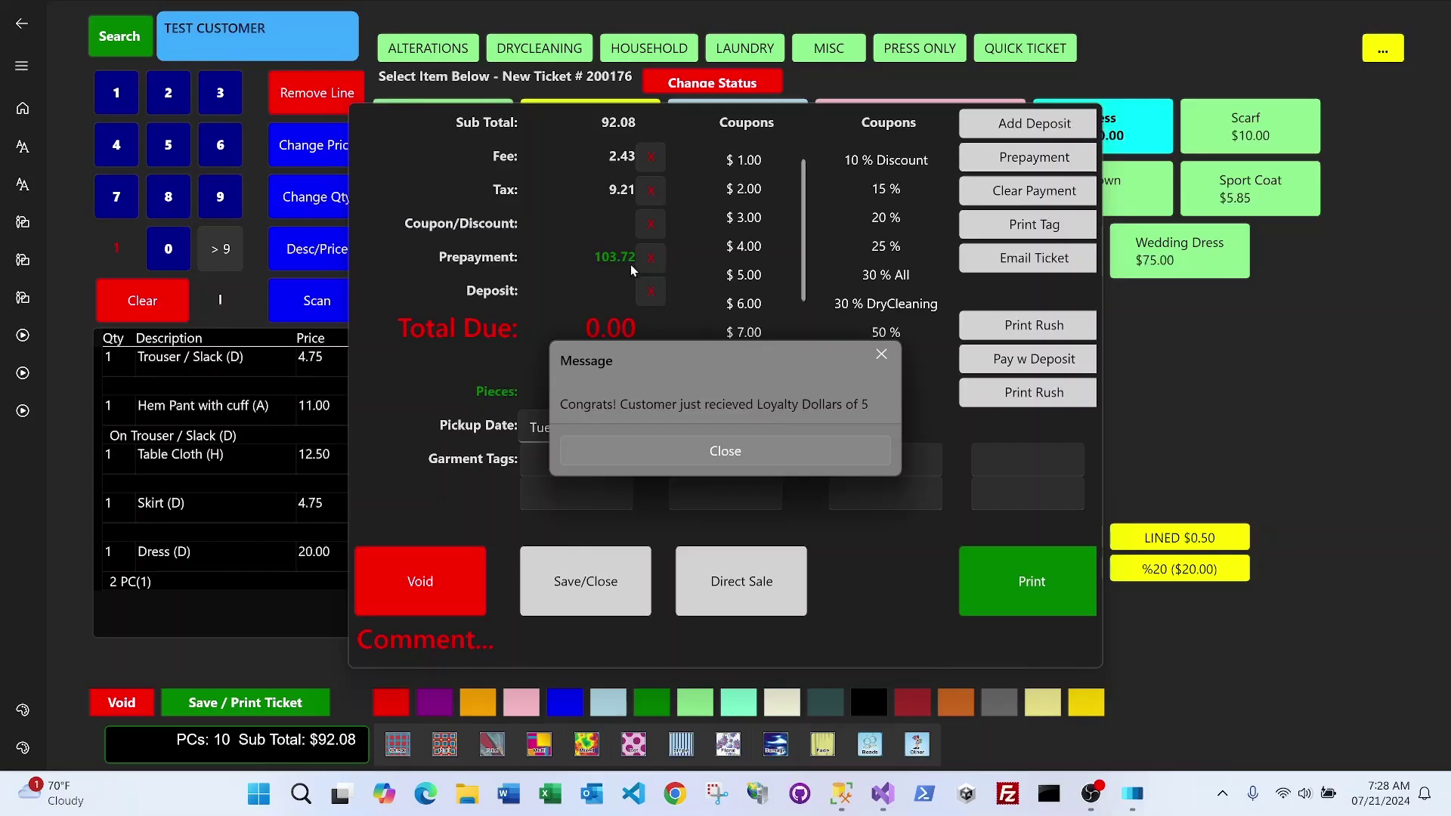
Dismiss the loyalty-dollars notice and send the paid ticket to print.
left_click(757, 452)
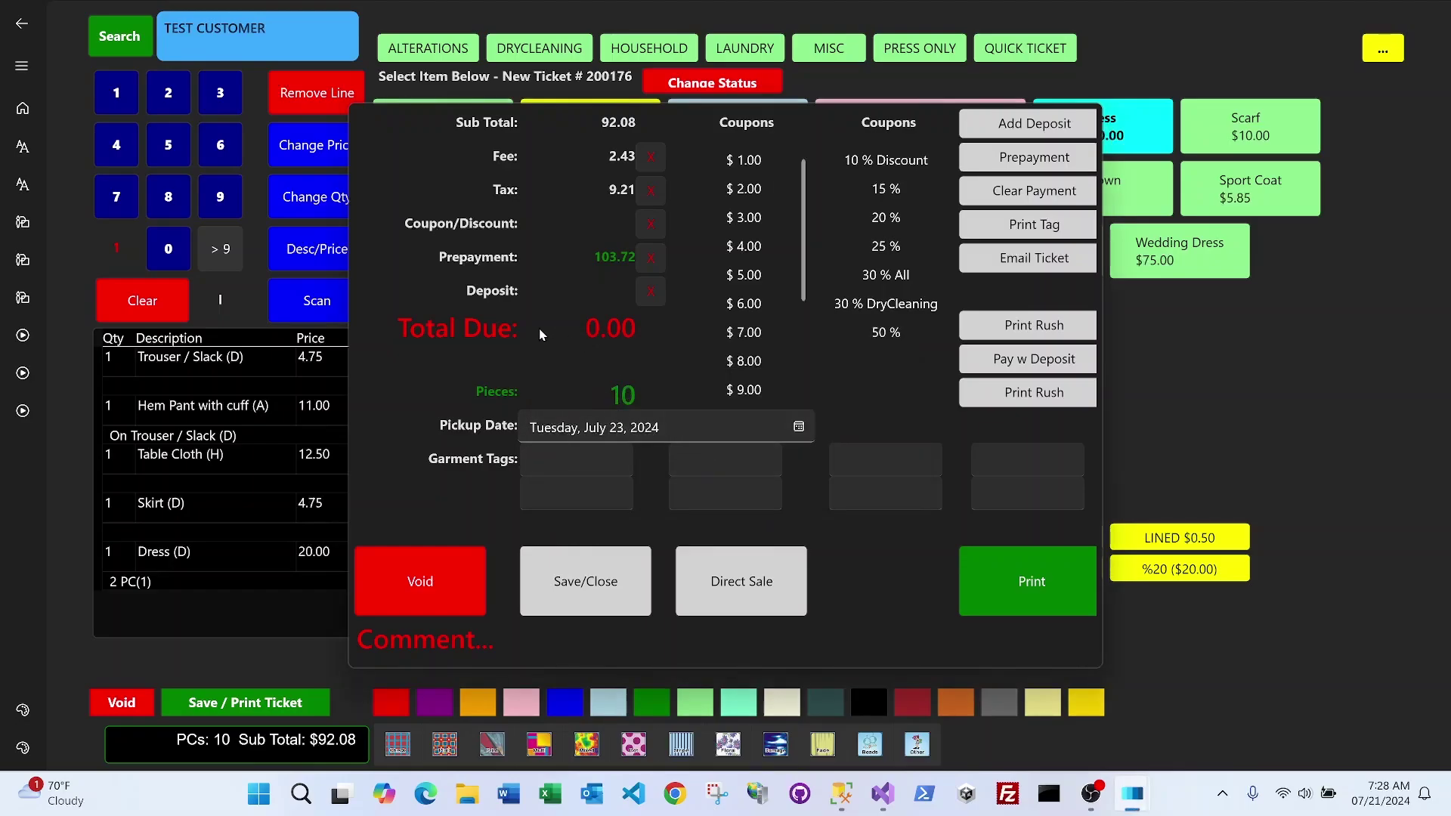
left_click(1028, 579)
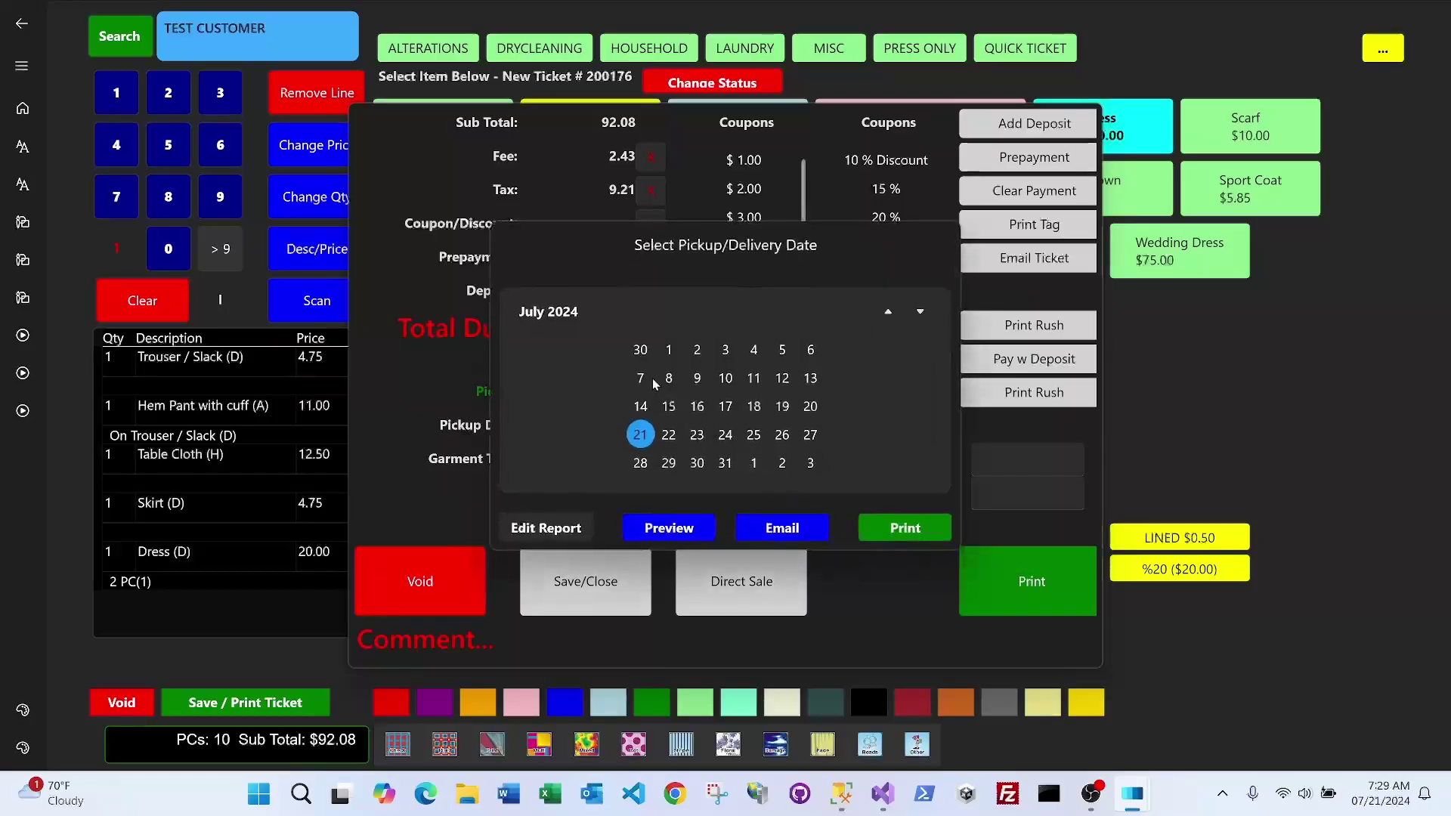